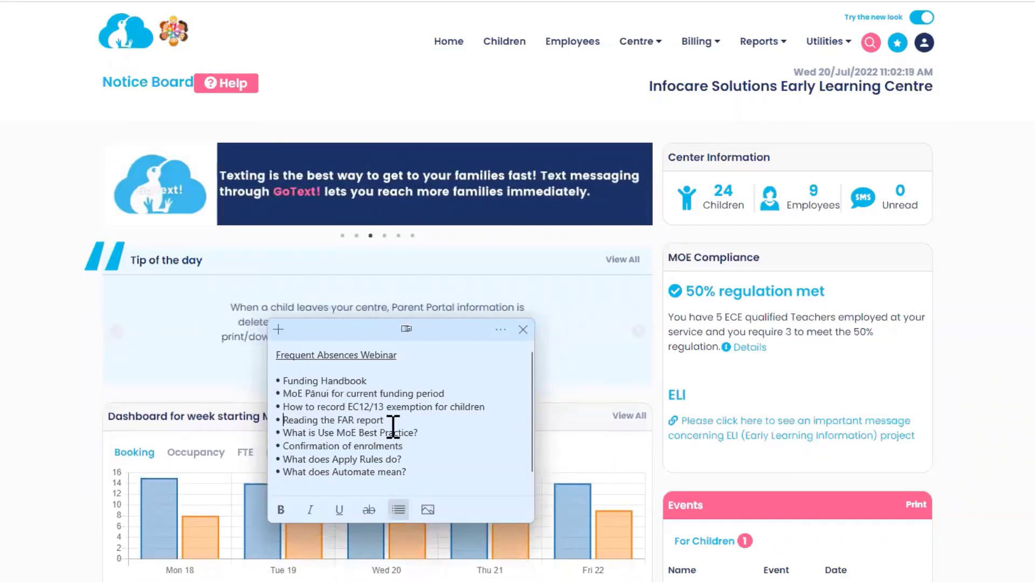
Step: Highlight "MoE Best Practice" and "Apply Rules" in the Frequent Absences Webinar note
drag(386, 432, 337, 431)
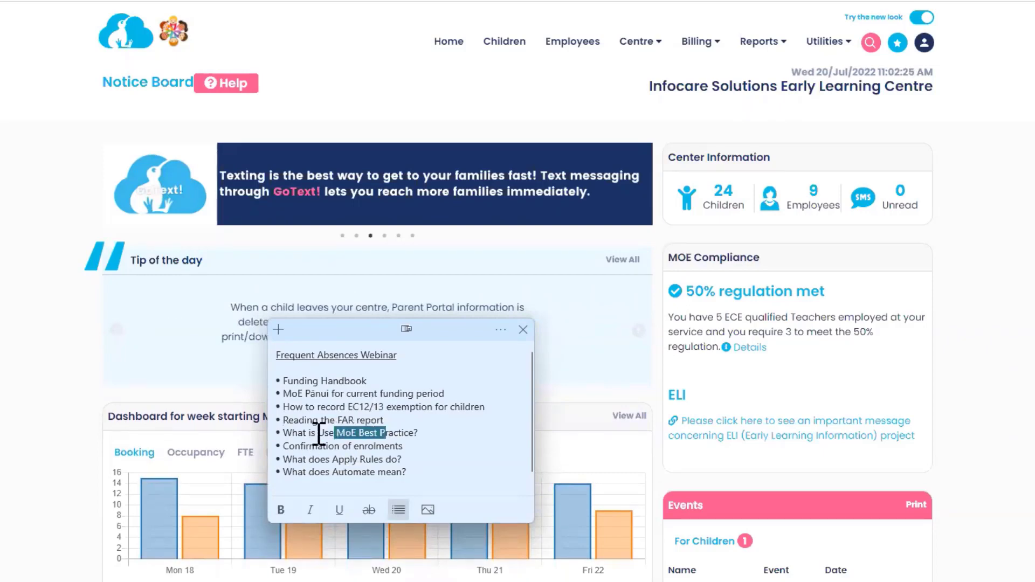
click(382, 460)
shift+click(333, 459)
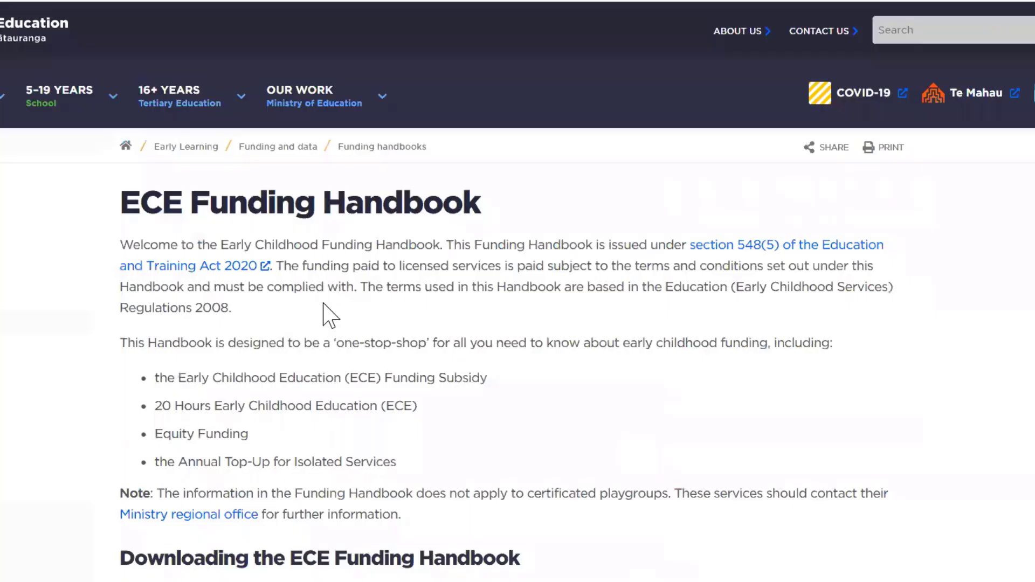
Step: Open section 6-7 The Frequent Absence Rule from the contents of the ECE Funding Handbook
scroll(328, 311, down, 2)
scroll(327, 307, down, 12)
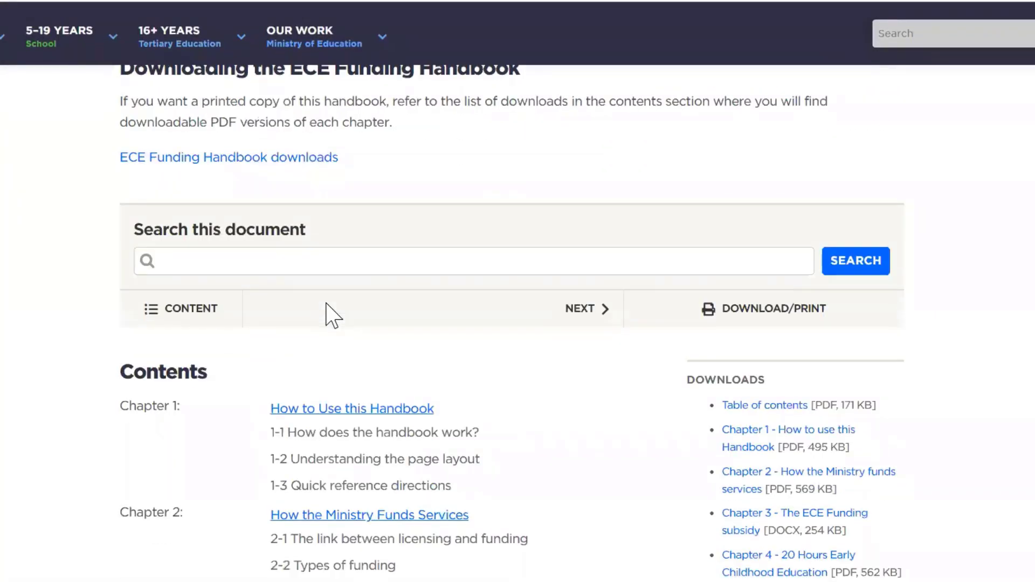
scroll(327, 313, down, 12)
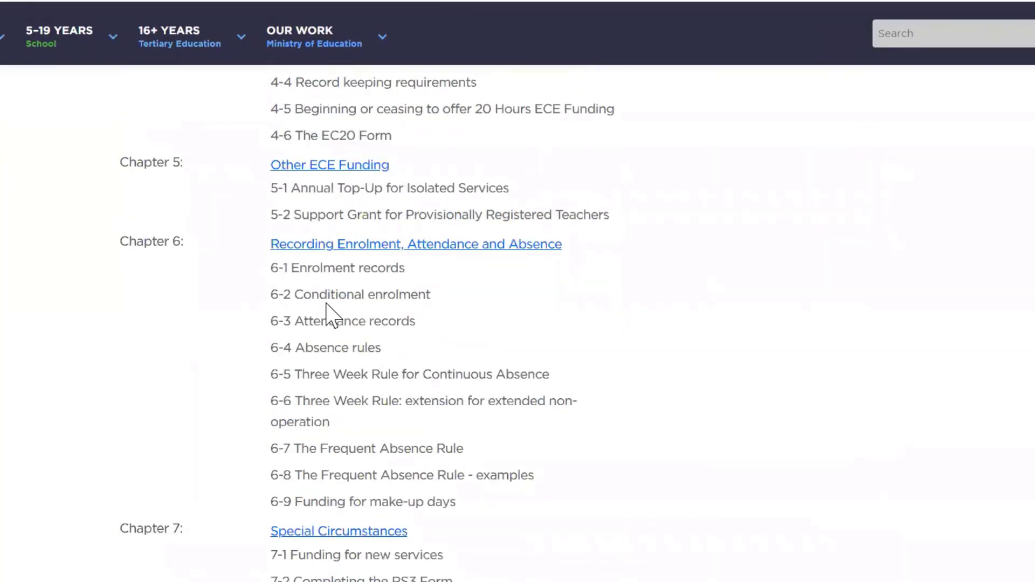
click(367, 451)
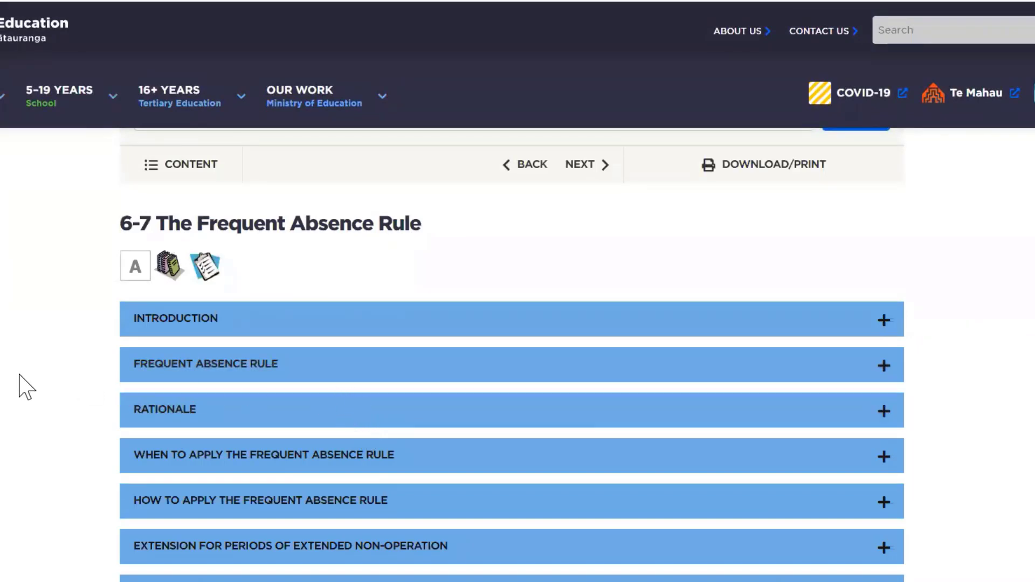
Step: Expand the section on how to apply the Frequent Absence Rule and review its table of steps
scroll(24, 386, down, 3)
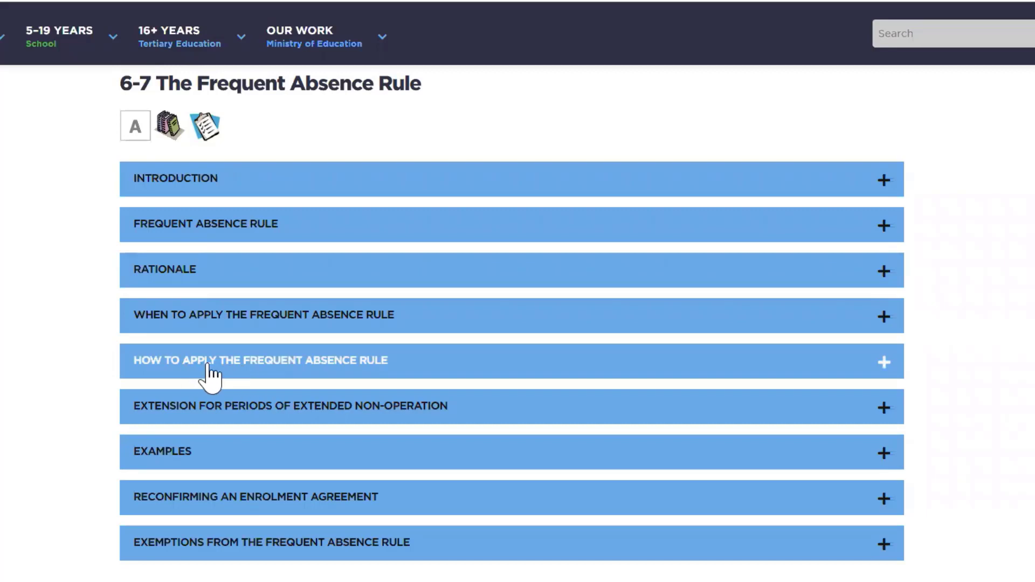
click(263, 374)
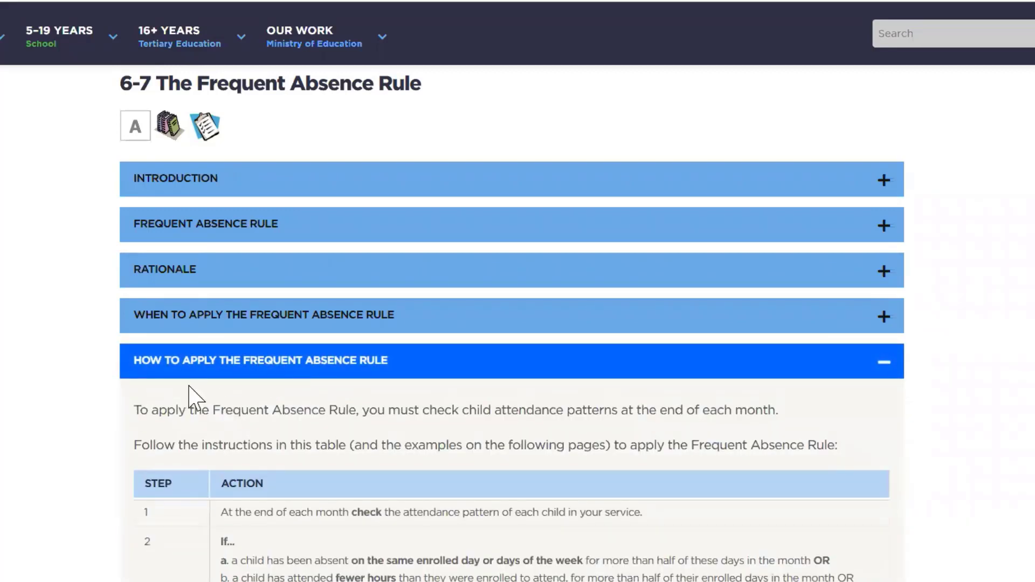
scroll(199, 398, down, 2)
scroll(204, 399, down, 2)
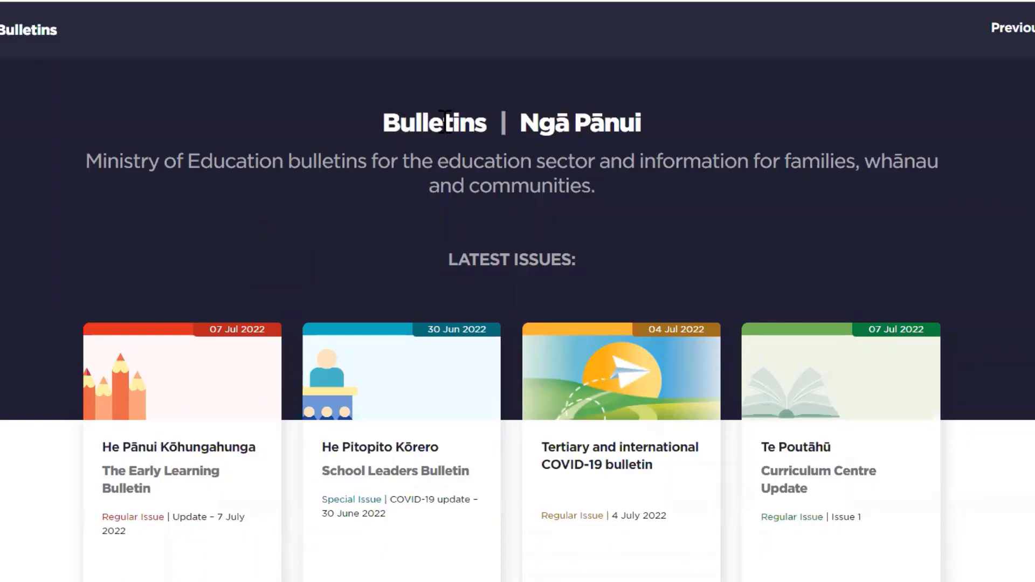
Step: Open the list of all issues of He Pānui Kōhungahunga, The Early Learning Bulletin, on the Ministry's bulletins page
scroll(291, 248, down, 5)
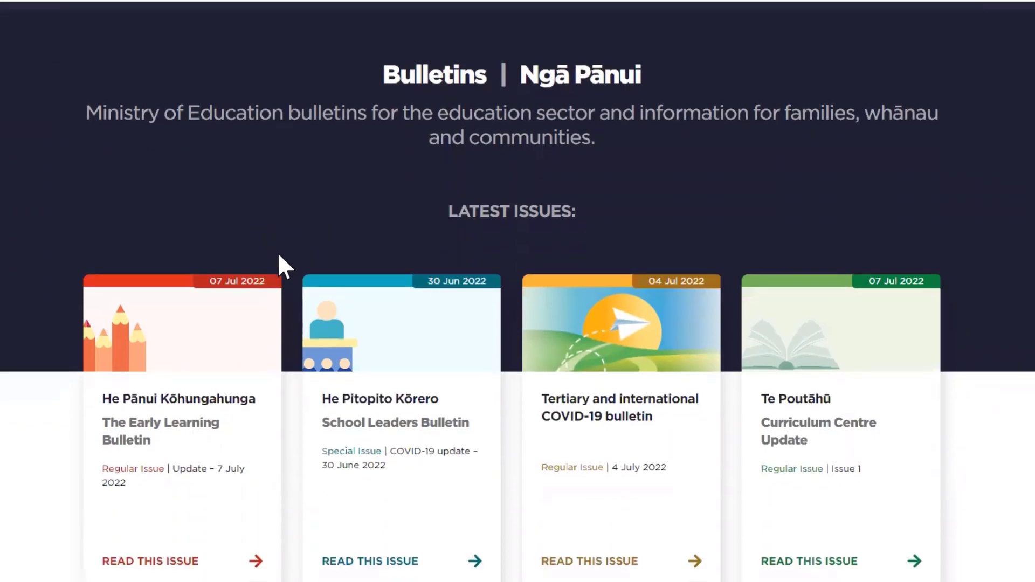
scroll(280, 267, down, 5)
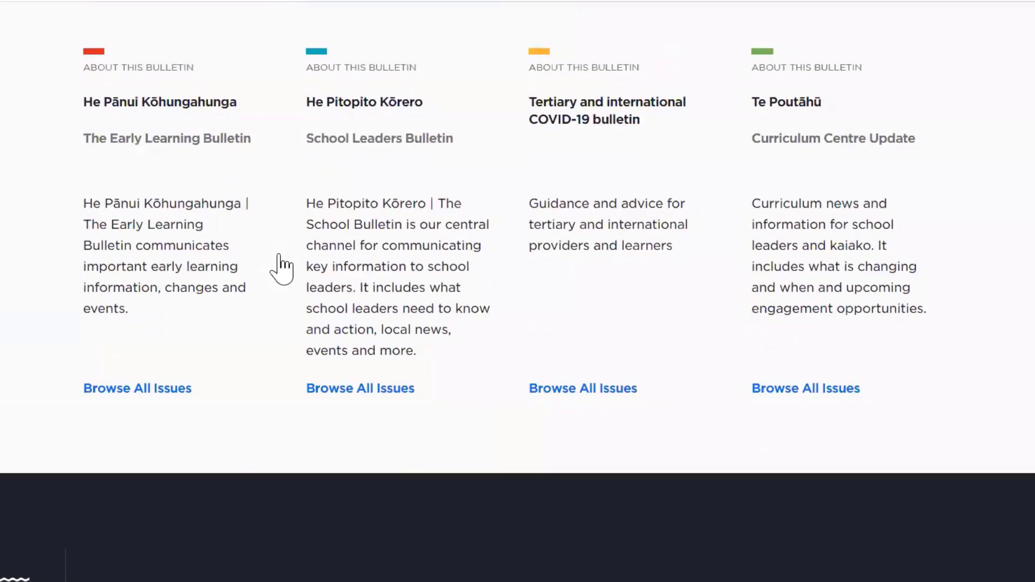
click(135, 389)
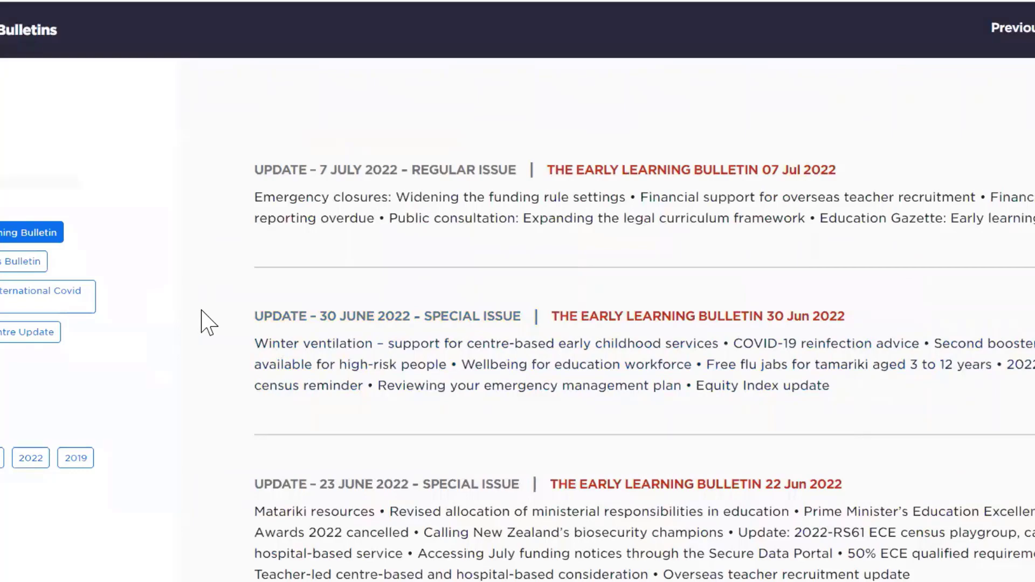
Step: Open the 12 May 2022 special issue of The Early Learning Bulletin covering funding protections for June to September 2022
scroll(208, 323, down, 4)
scroll(207, 321, down, 4)
scroll(207, 321, down, 14)
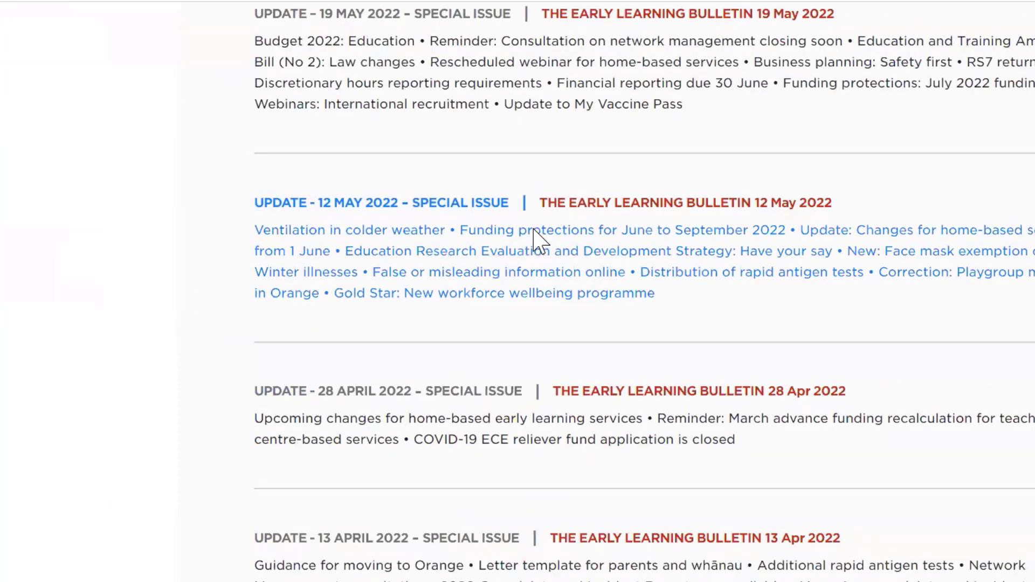
click(534, 230)
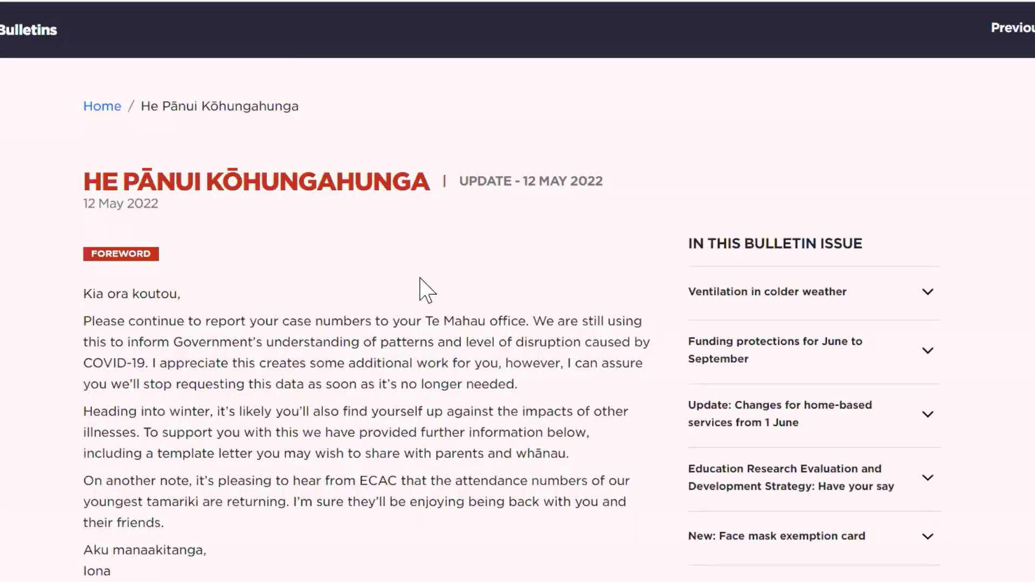
Step: Review the Frequent Absence Rule reset and EC12 absence exemption under the June to September funding protections, and highlight the relevant passage
scroll(425, 289, down, 12)
scroll(422, 276, down, 11)
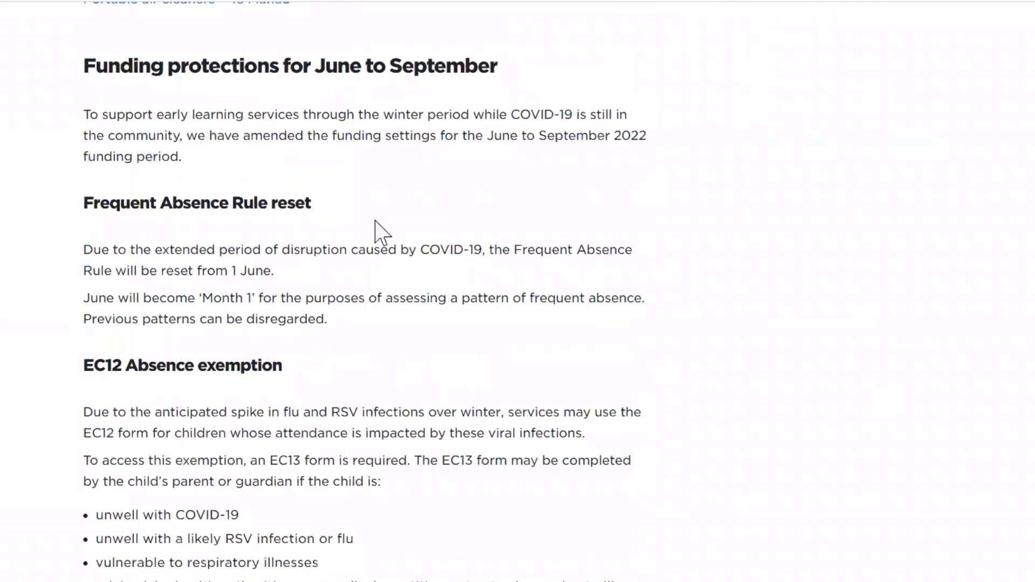
scroll(380, 232, down, 3)
drag(222, 469, 83, 376)
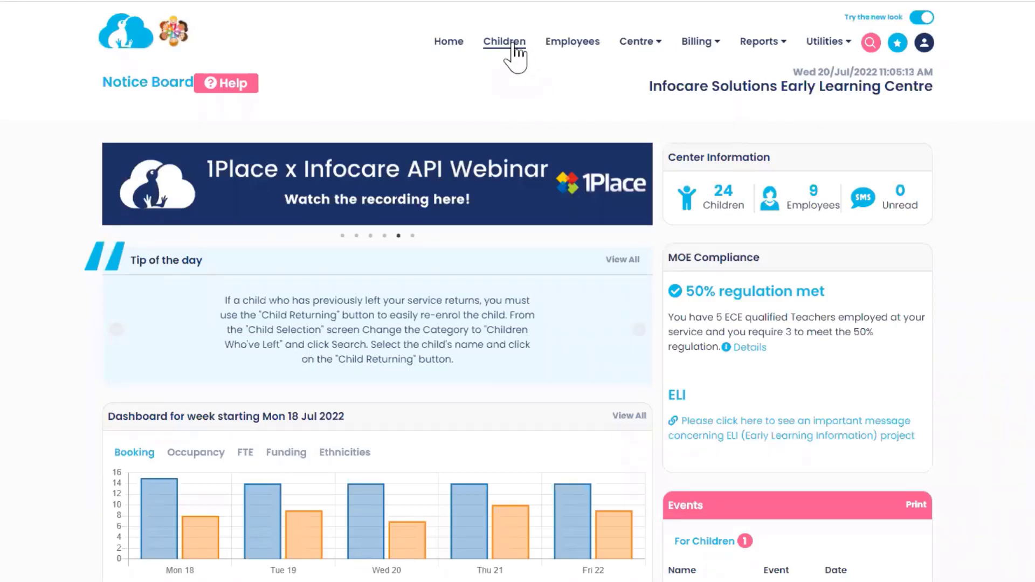
Step: Switch to Infocare and open the timetable records of the currently enrolled girl aged 0y7m
click(512, 43)
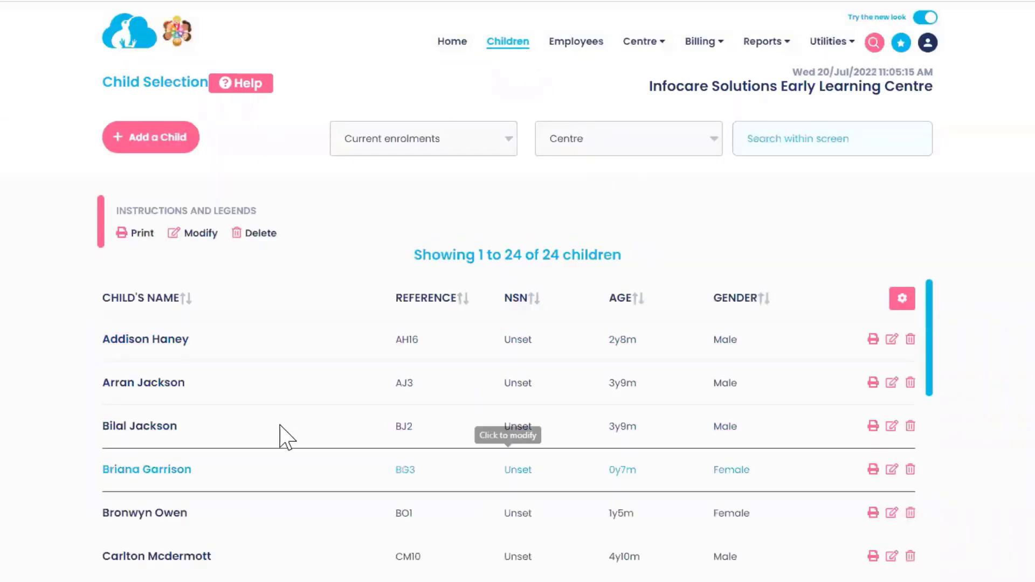
click(408, 465)
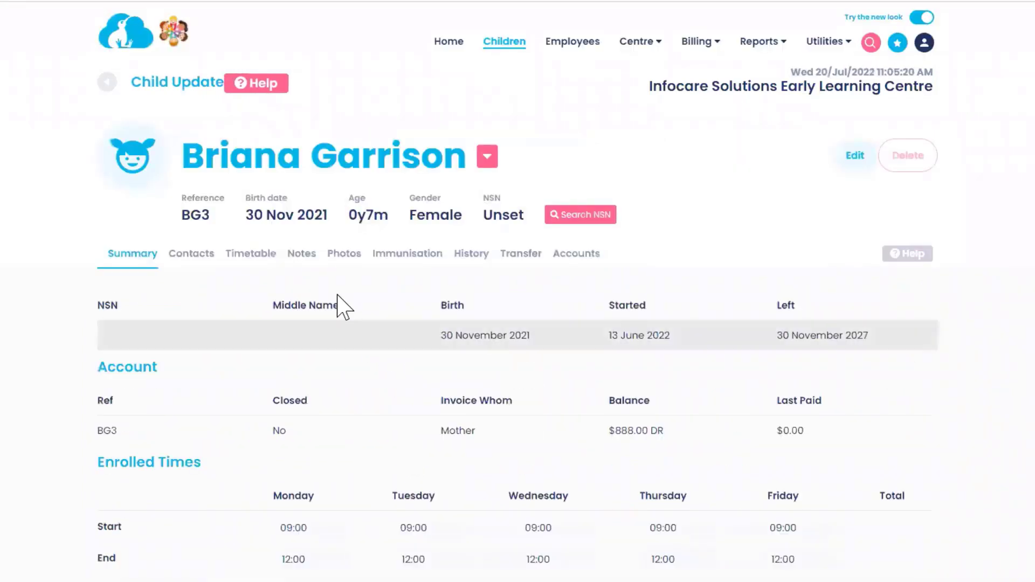
click(253, 258)
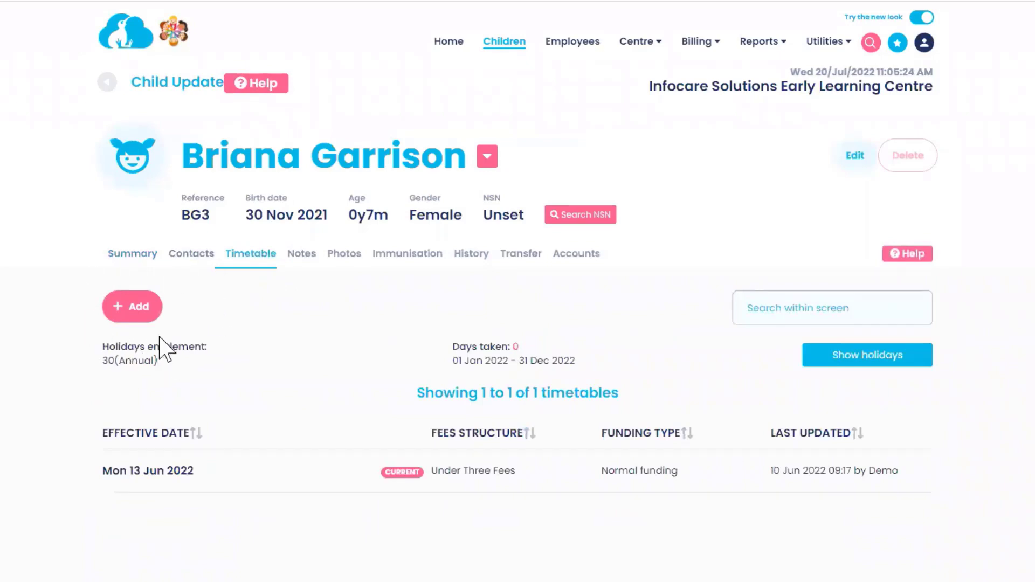
Step: Start a new timetable for the child with the effective date 01-07-2022
click(139, 307)
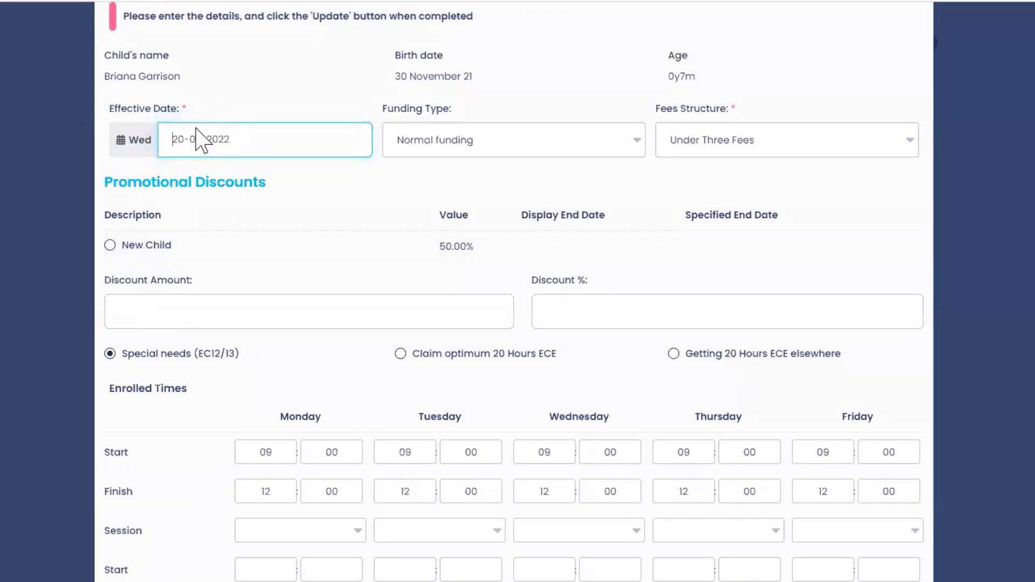
click(165, 139)
text(01)
key(Tab)
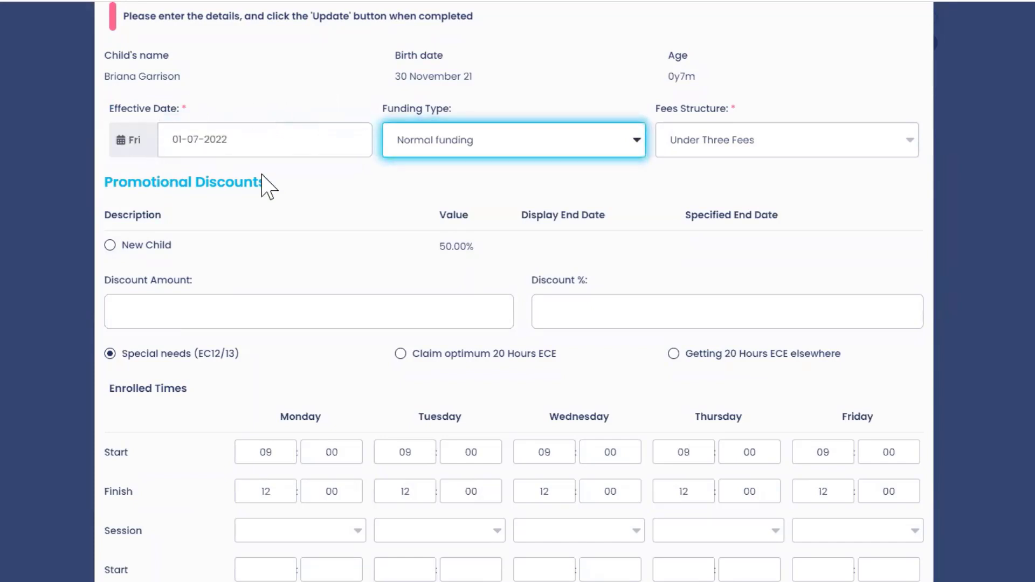
Step: Try the Special needs (EC12/13) option off and on, review the enrolled times, and discard the new timetable
click(110, 354)
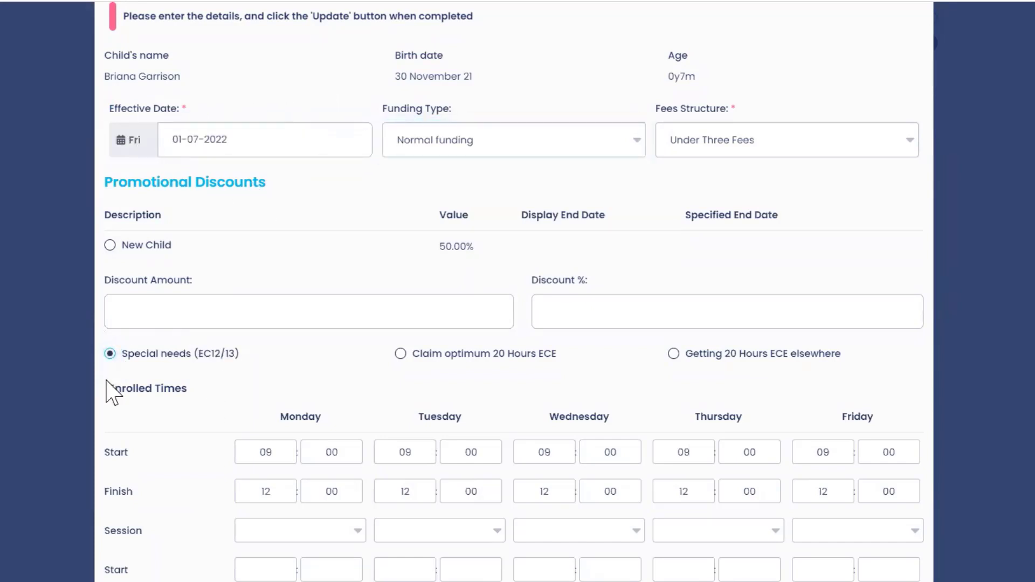
click(109, 356)
click(110, 355)
scroll(431, 472, down, 4)
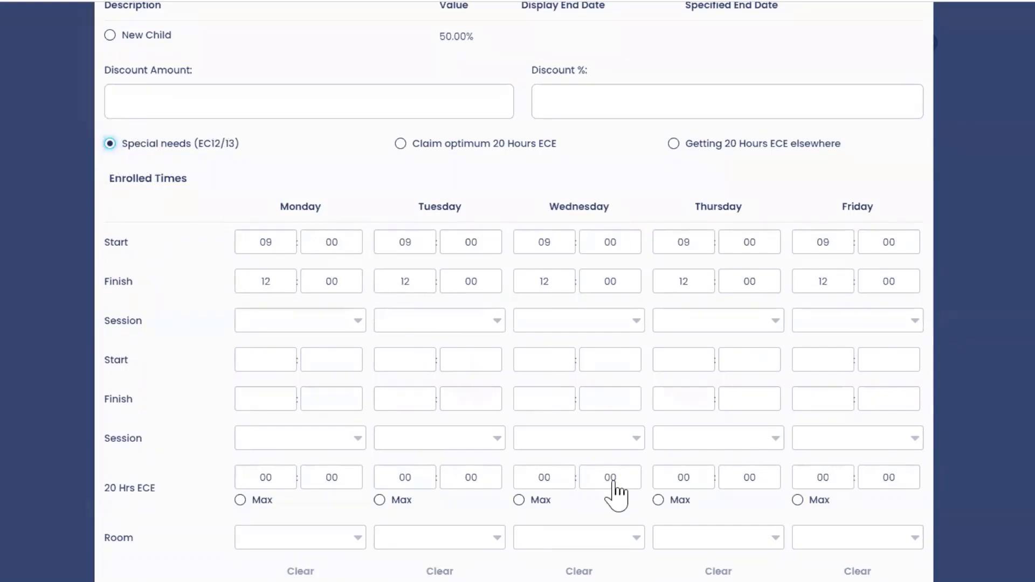
scroll(605, 480, down, 2)
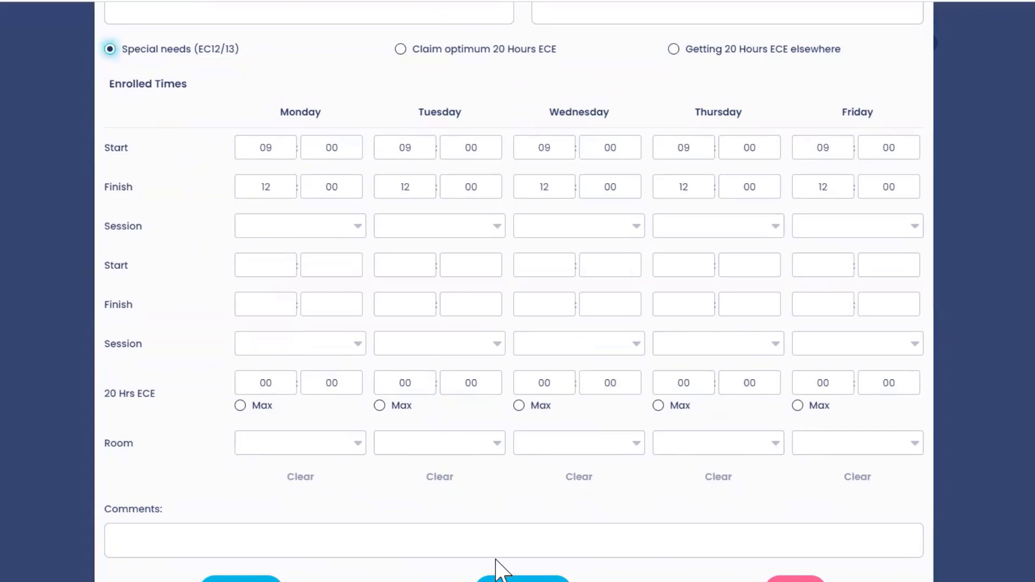
scroll(545, 554, up, 7)
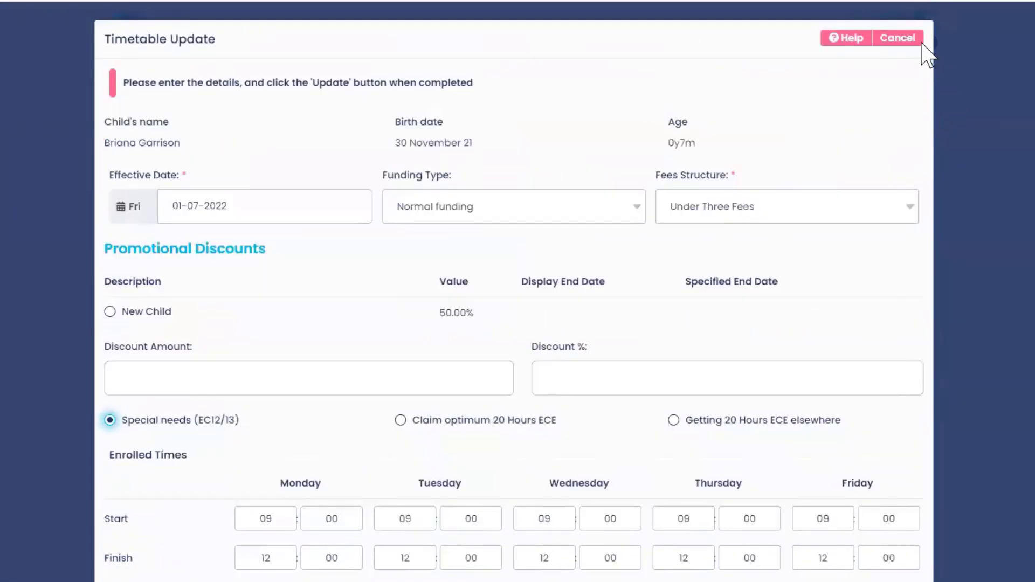
click(904, 40)
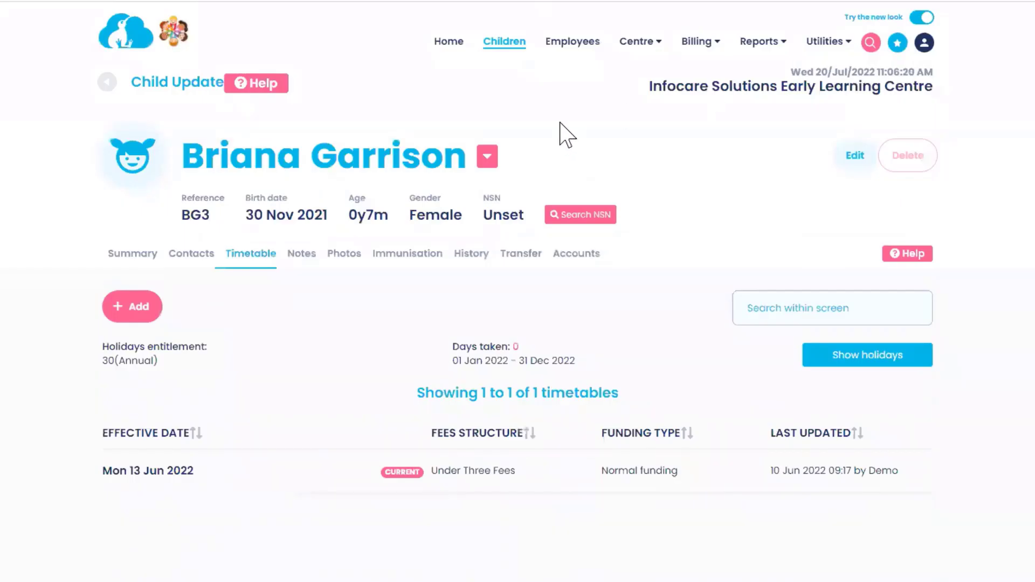
Step: Strike through the Funding Handbook, MoE Pānui and EC12/13 exemption items in the webinar note, and put the note away
click(257, 581)
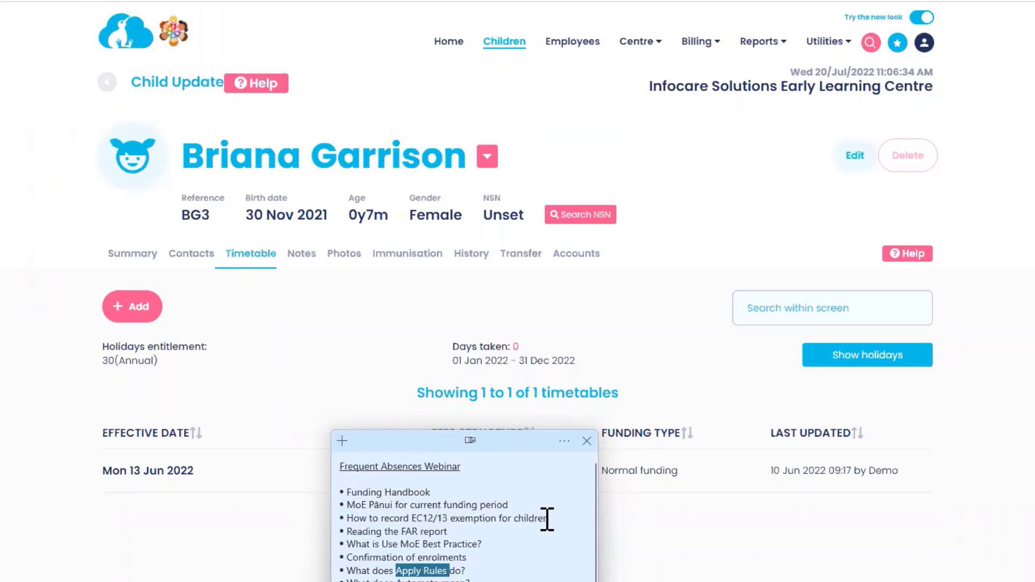
drag(555, 520, 354, 494)
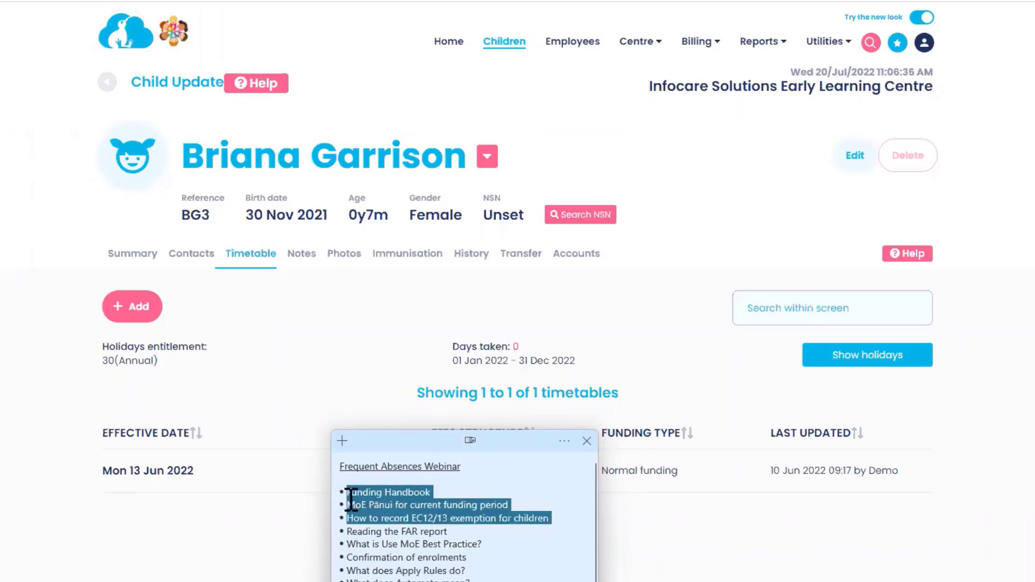
key(ctrl+t)
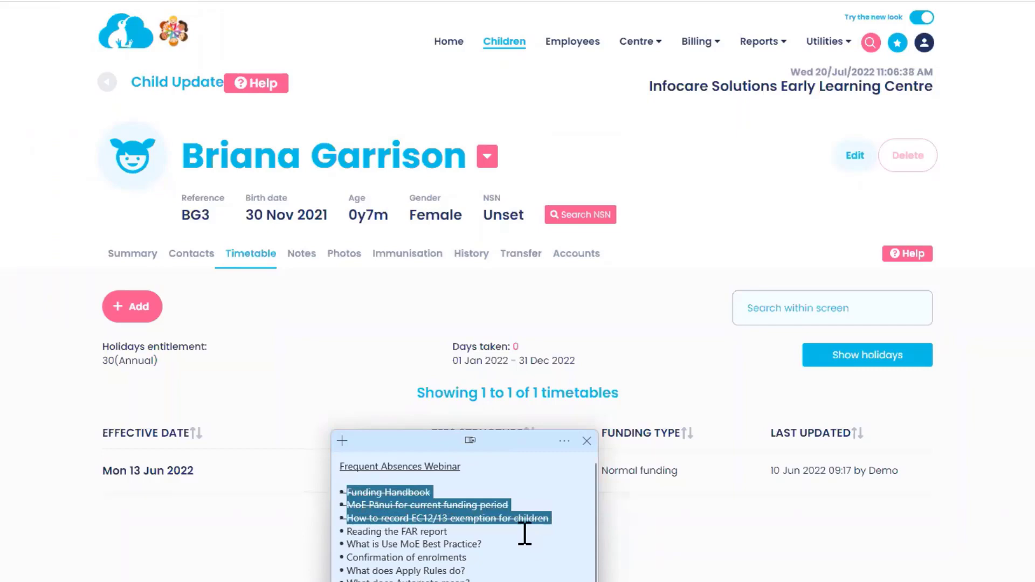
click(469, 439)
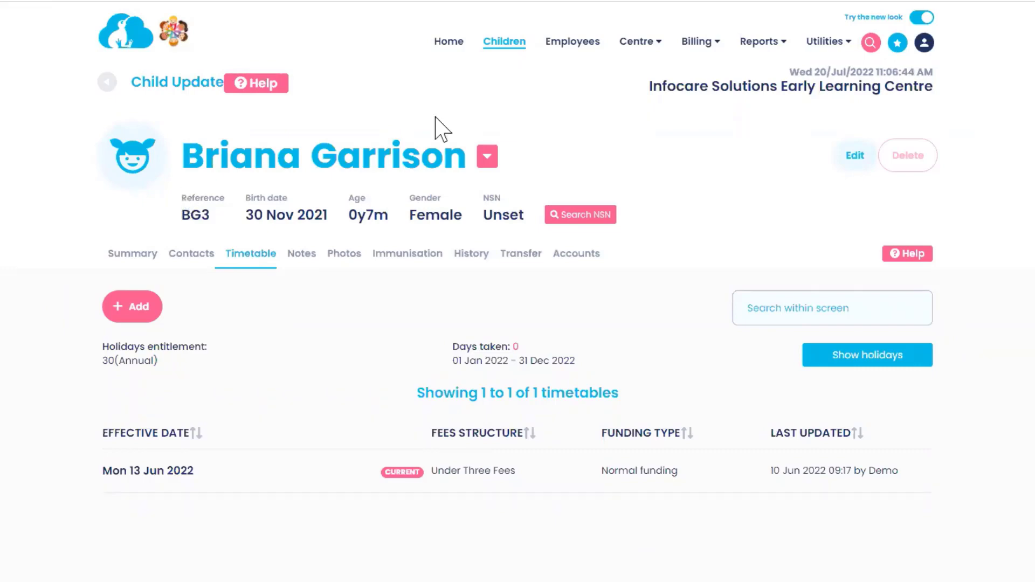
Step: Generate the Frequent Absence report for June 2022 with Use MoE Best Practice set to No
click(749, 36)
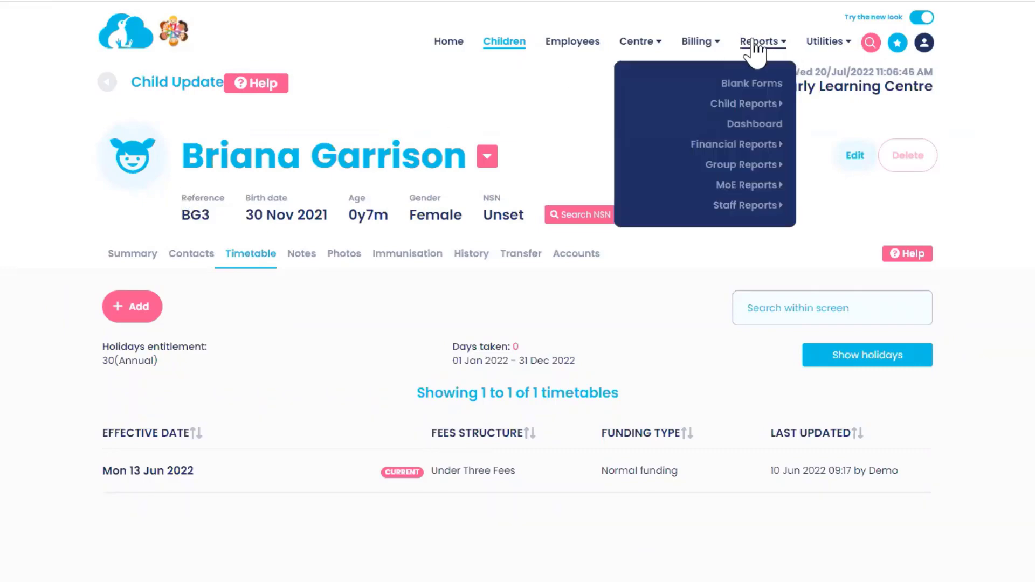
mouse_move(742, 108)
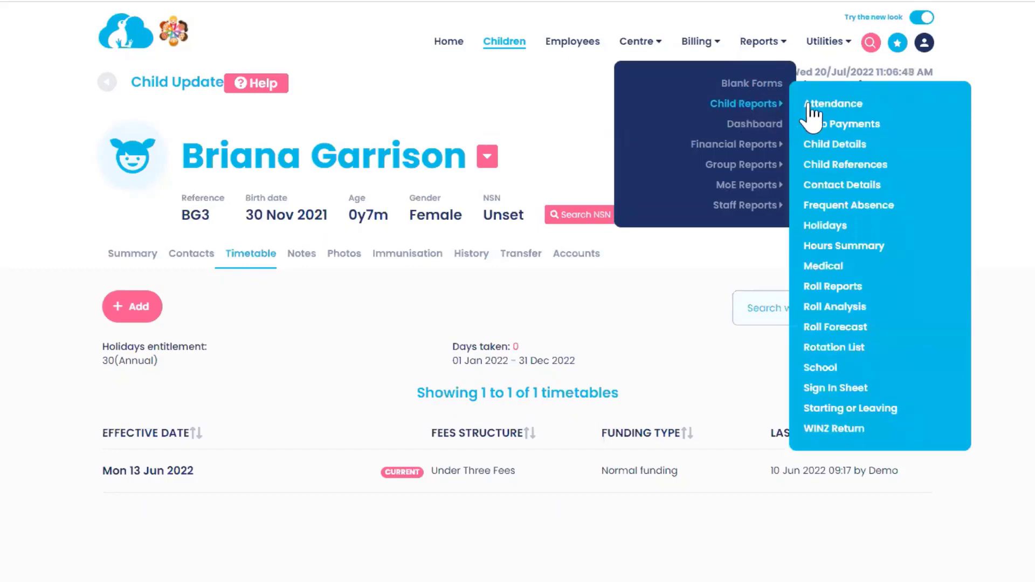
click(819, 206)
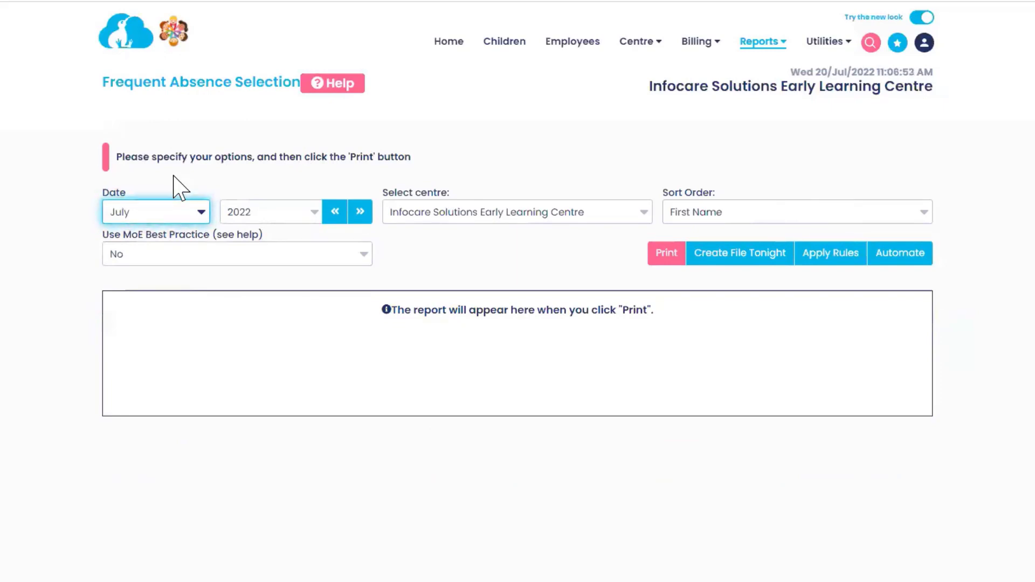
click(334, 213)
click(666, 256)
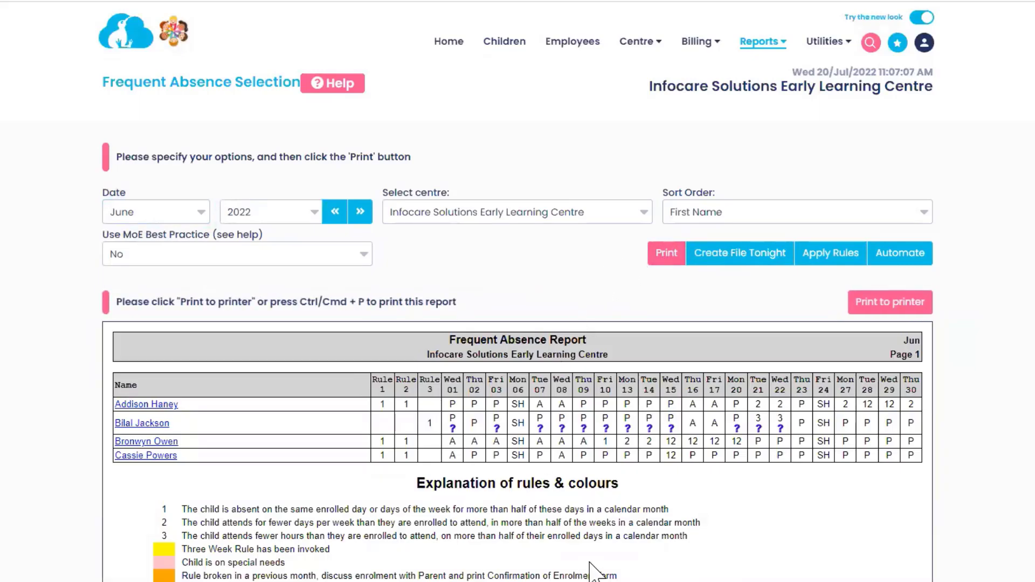
Step: Examine the first child's daily attendance codes in the Frequent Absence Report and highlight the explanation of rule 1
scroll(597, 570, down, 1)
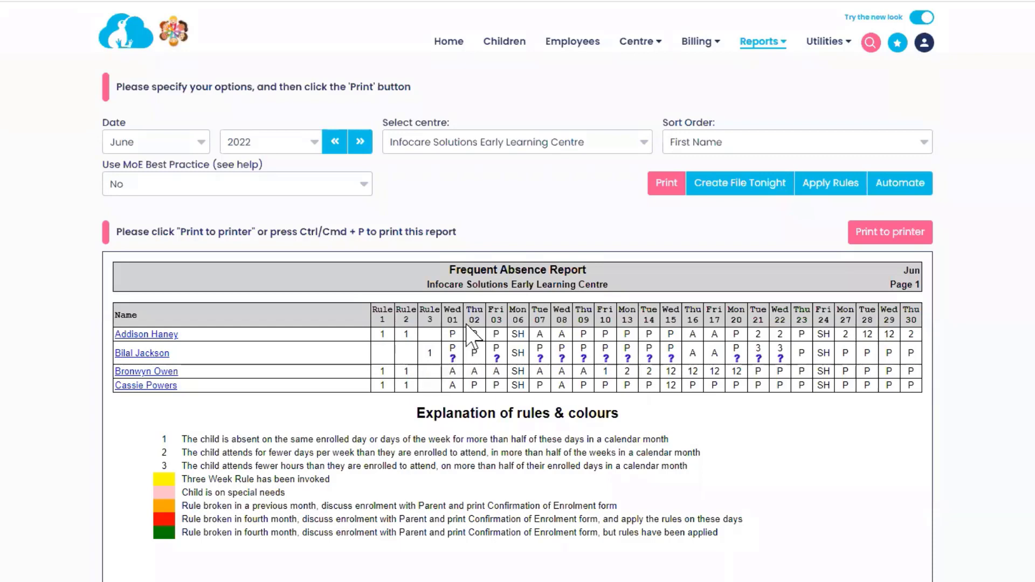
drag(459, 332, 442, 332)
double_click(562, 334)
double_click(823, 333)
double_click(867, 333)
mouse_move(496, 360)
drag(183, 439, 678, 440)
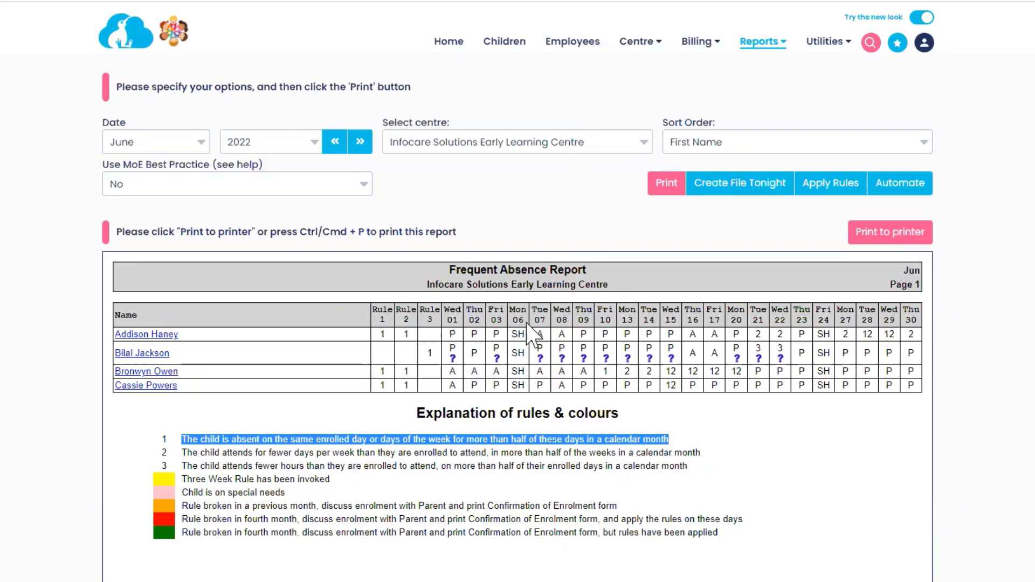
Step: Highlight dates in the June report header and the "more than half" wording in the explanations of rules 1 and 2
drag(513, 321, 841, 323)
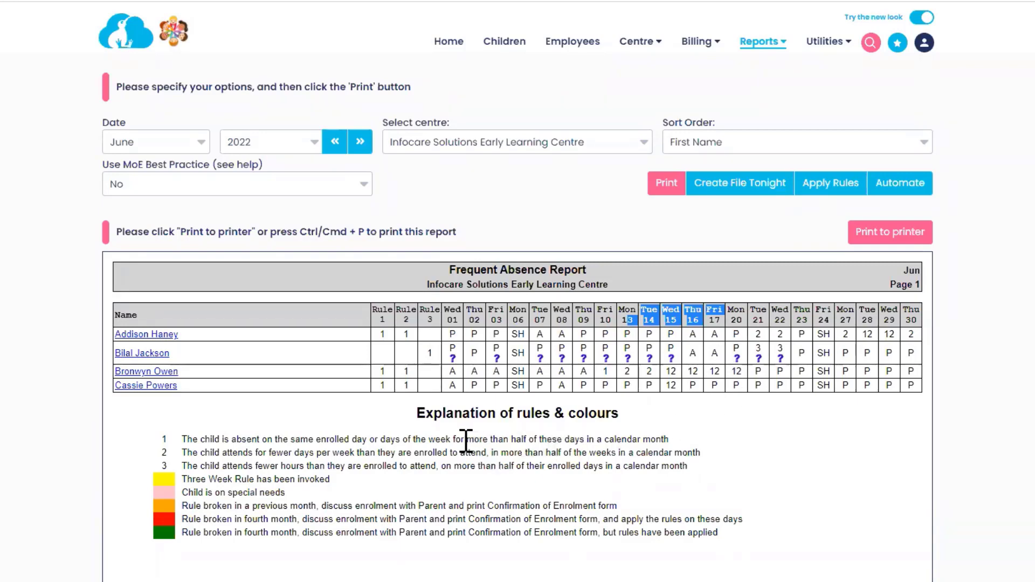
drag(465, 439, 567, 440)
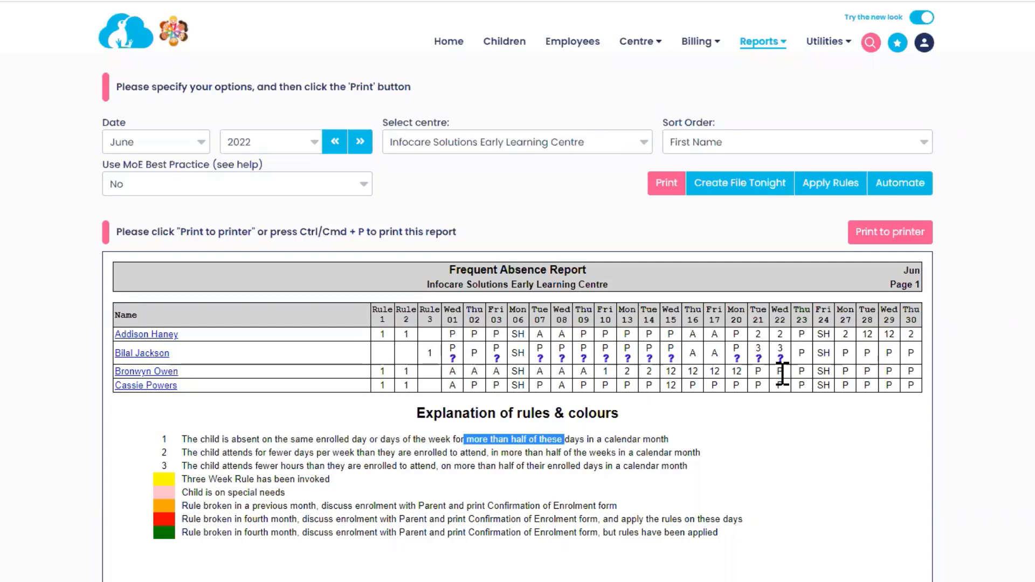
drag(614, 452, 498, 454)
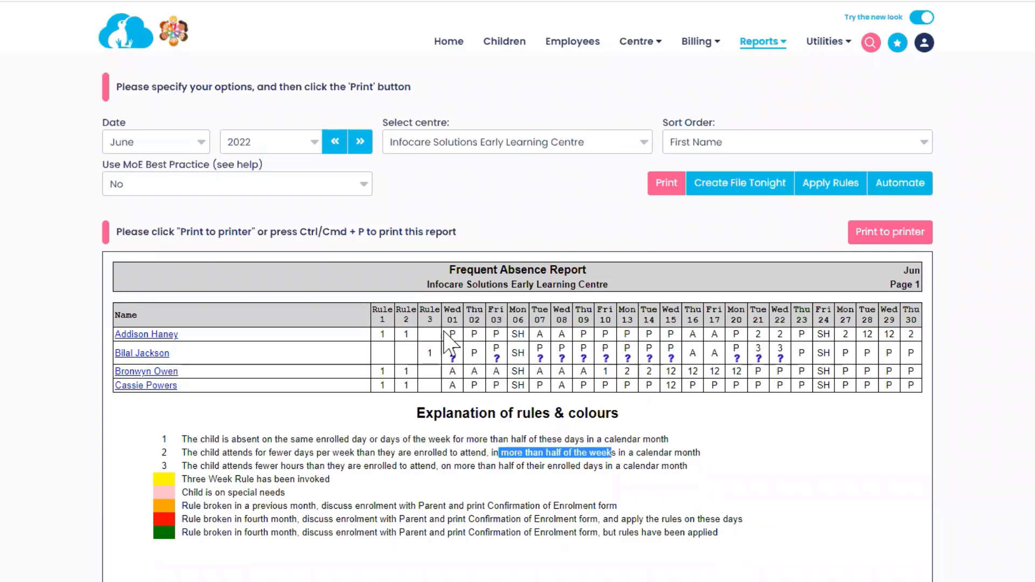
Step: Highlight the first child's attendance codes week by week across June to compare them with rule 2
drag(501, 334, 445, 337)
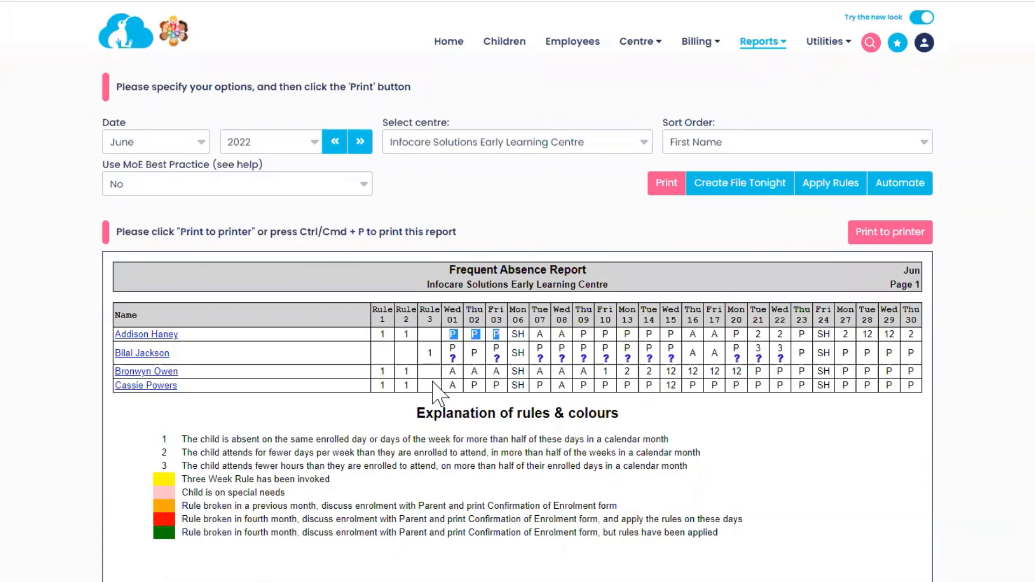
click(508, 332)
drag(508, 332, 606, 335)
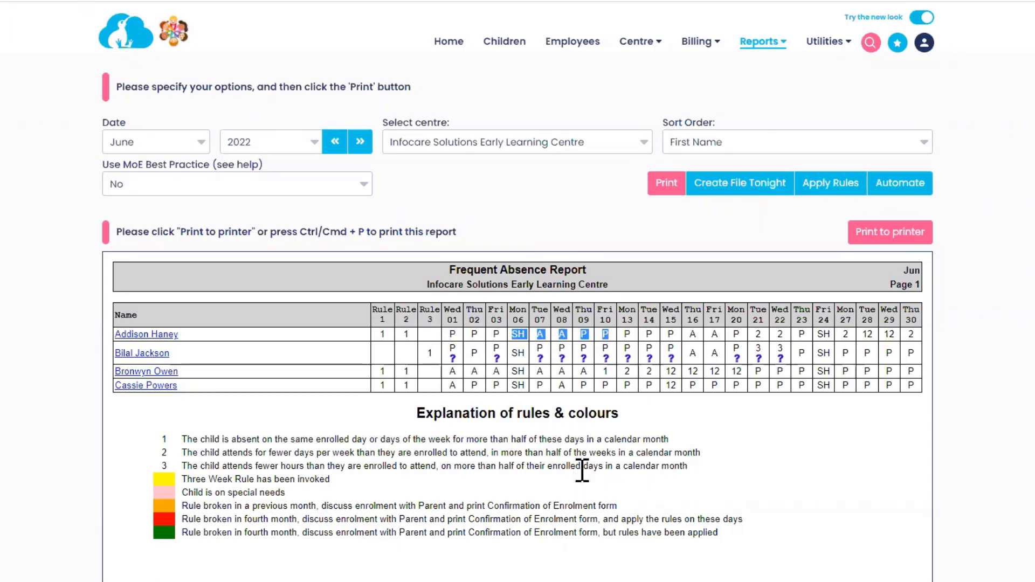
drag(624, 334, 721, 336)
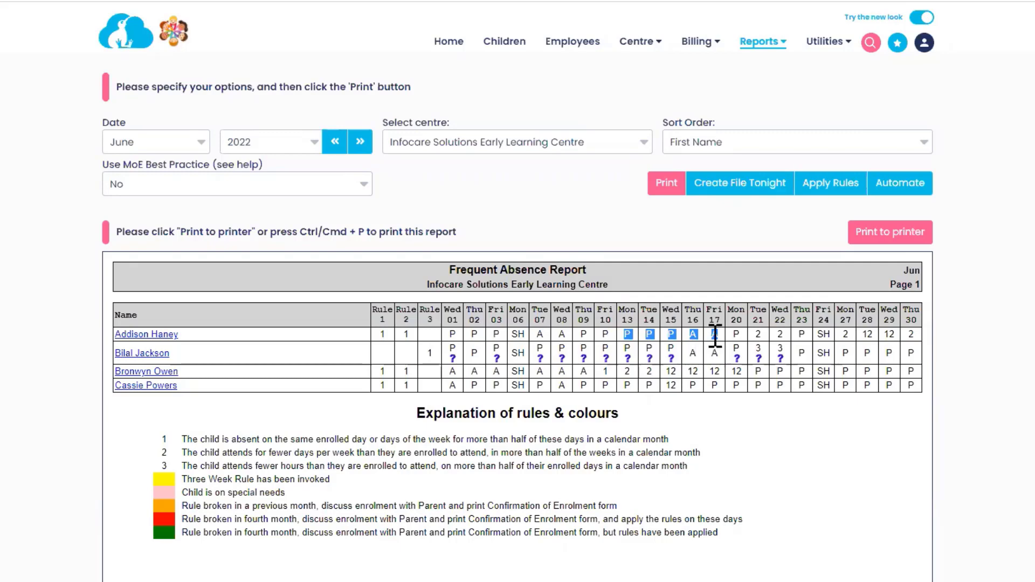
drag(728, 334, 805, 336)
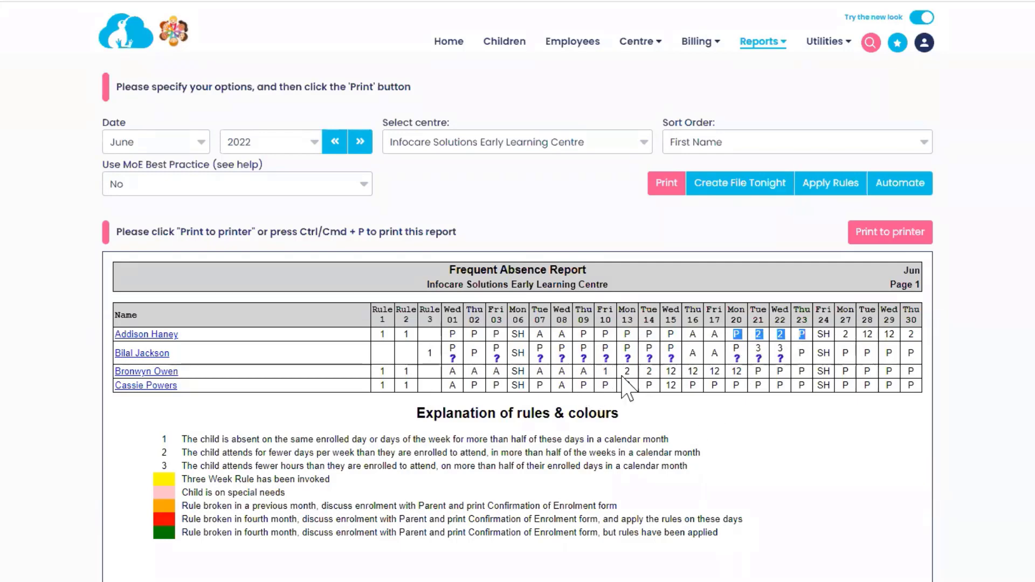
drag(842, 334, 912, 335)
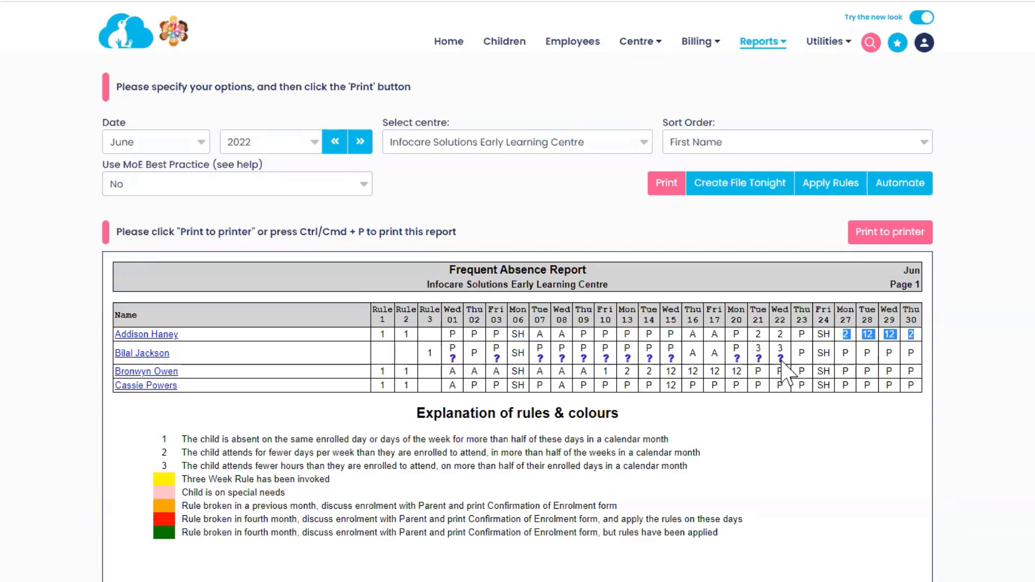
Step: Check the query mark on the second child's 22 June attendance, and read the Ministry's steps for applying the Frequent Absence Rule
mouse_move(779, 362)
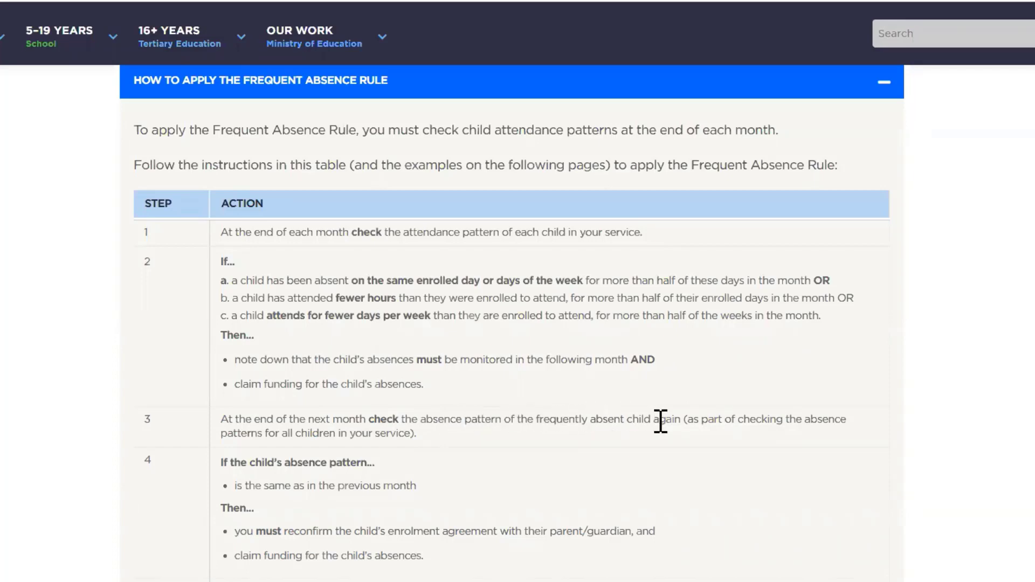
scroll(519, 496, down, 3)
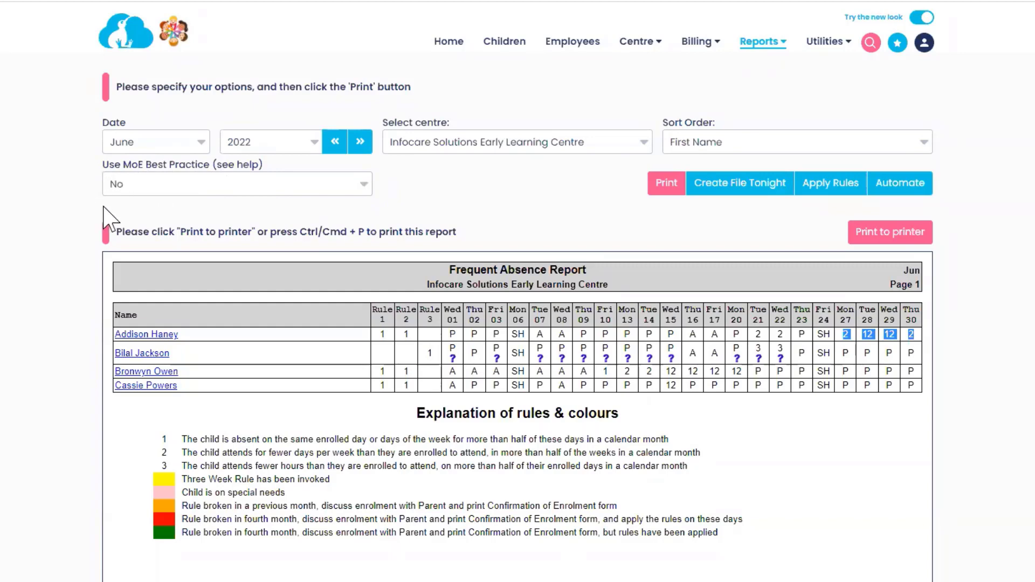
Step: Try Use MoE Best Practice set to Yes in the report options, and return it to No
click(178, 190)
click(138, 236)
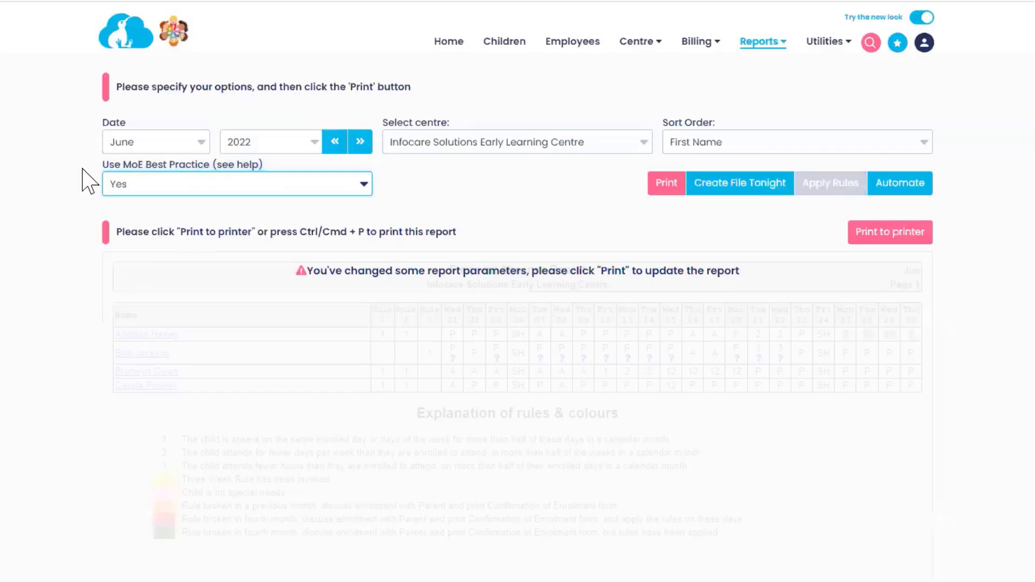
click(163, 192)
click(128, 257)
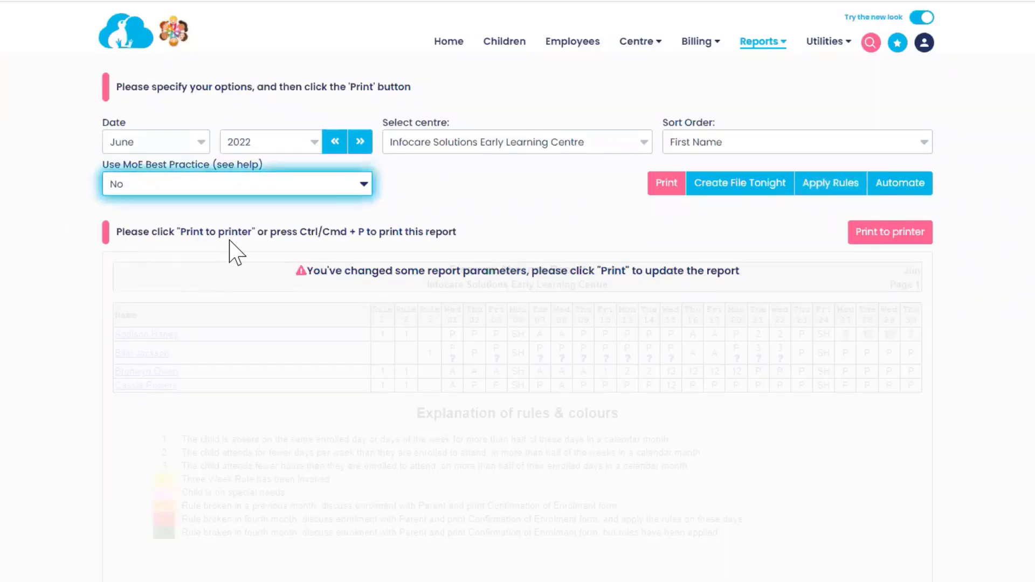
Step: Regenerate the June 2022 report with Use MoE Best Practice set to Yes, and check the last child's 1 June query mark
click(206, 187)
click(124, 238)
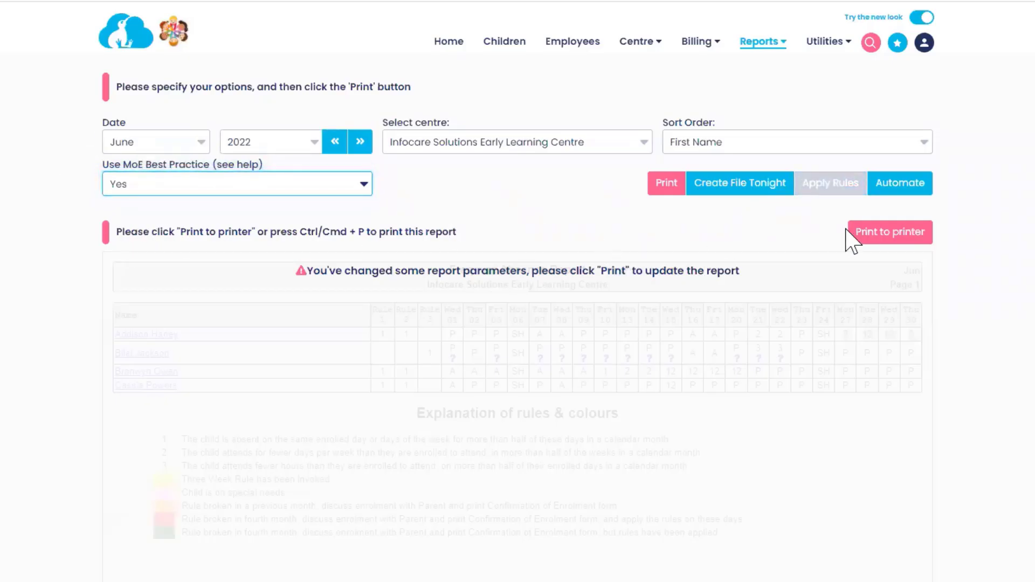
click(888, 244)
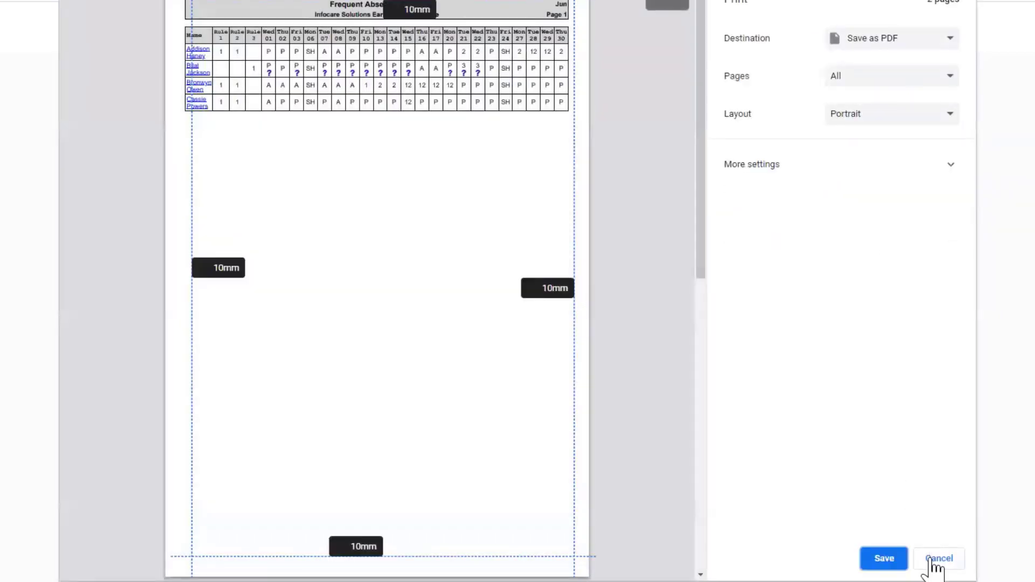
click(938, 558)
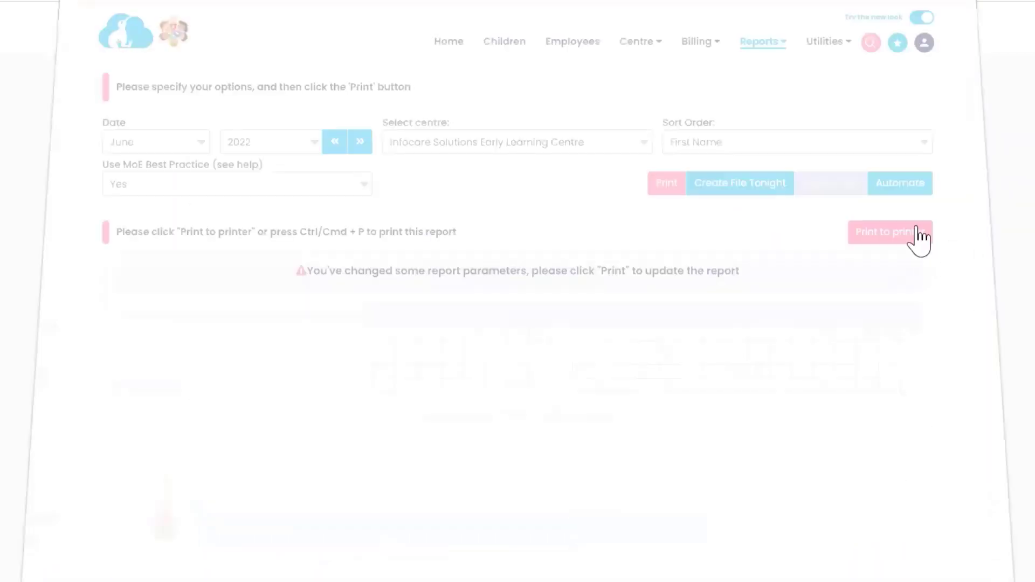
click(663, 186)
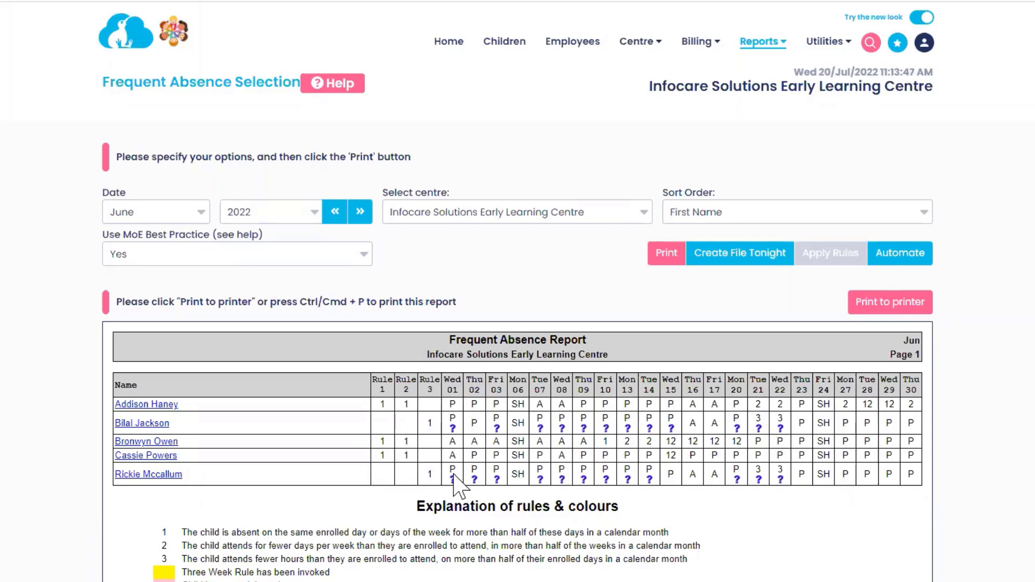
mouse_move(452, 480)
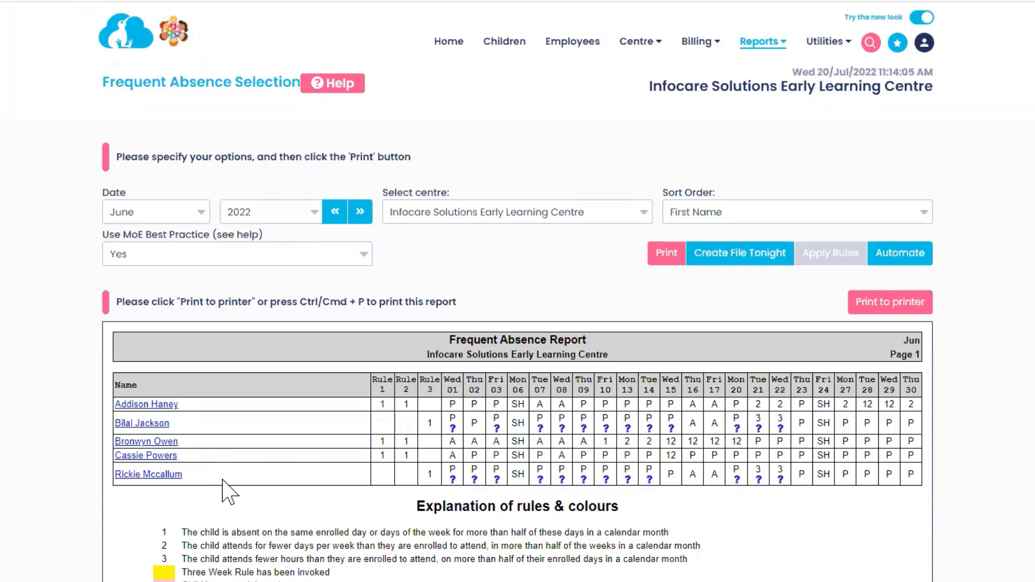
Step: Generate the Frequent Absence report with Use MoE Best Practice set to No for June 2022 and for July 2022
click(277, 257)
click(131, 326)
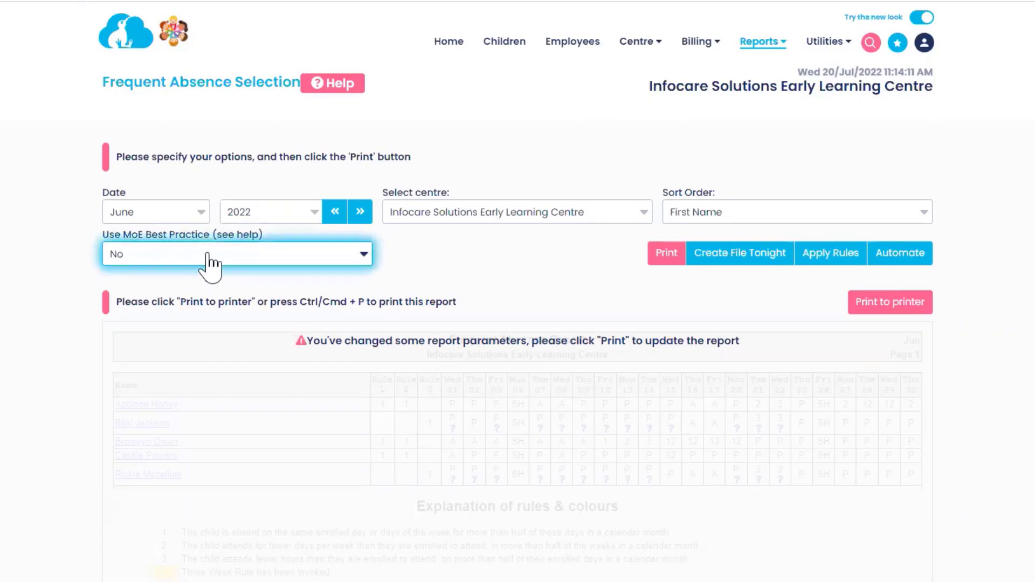
click(661, 256)
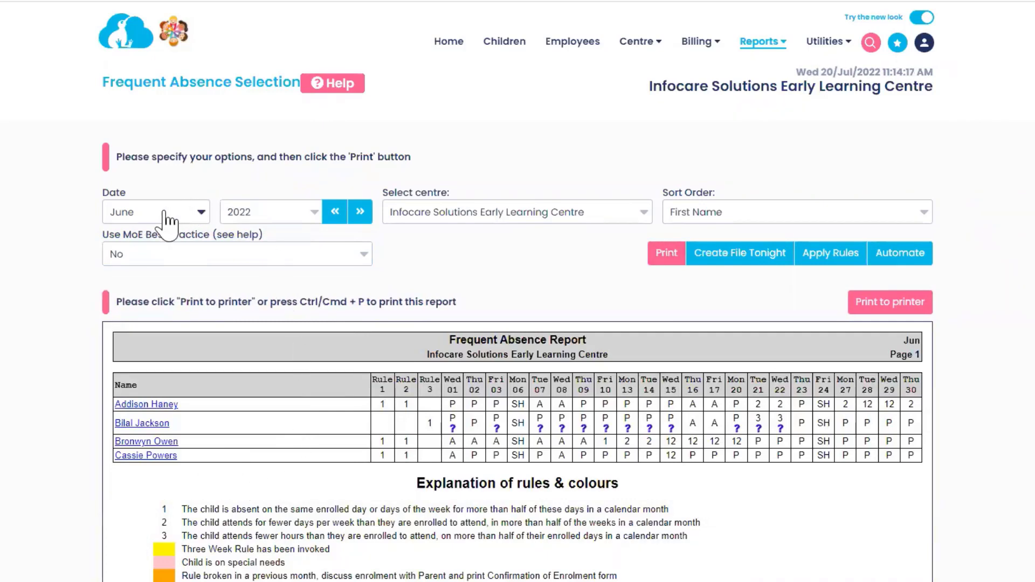
click(360, 212)
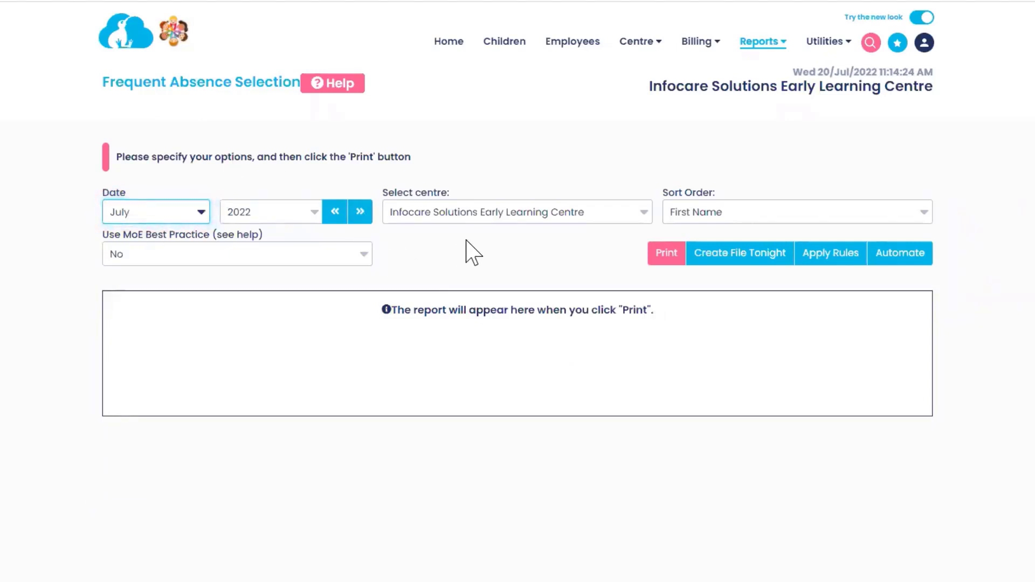
click(671, 259)
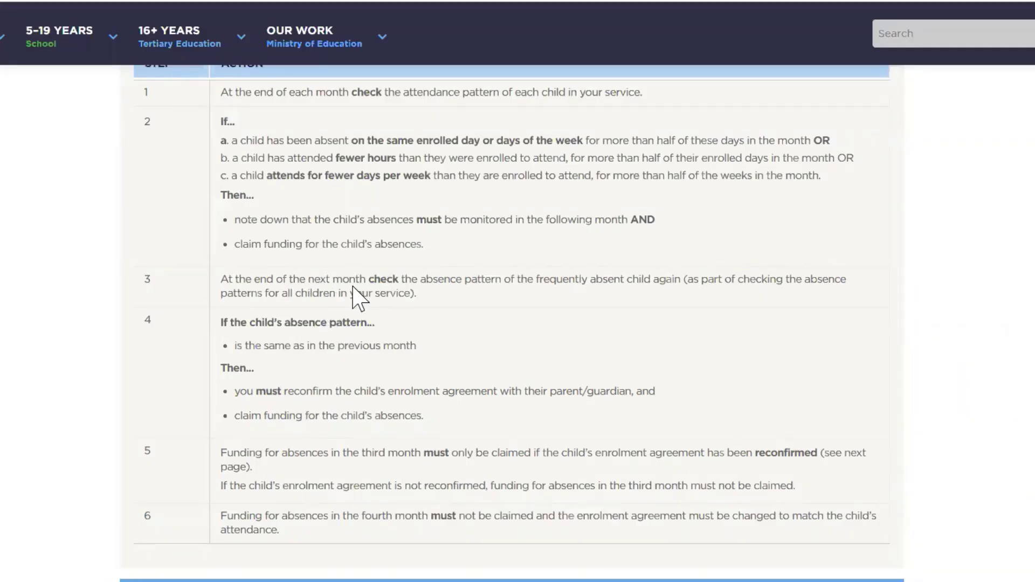
Step: Highlight the enrolment reconfirmation and funding claim points in step 4 of the Ministry's Frequent Absence Rule table
drag(654, 392, 354, 393)
drag(423, 416, 247, 417)
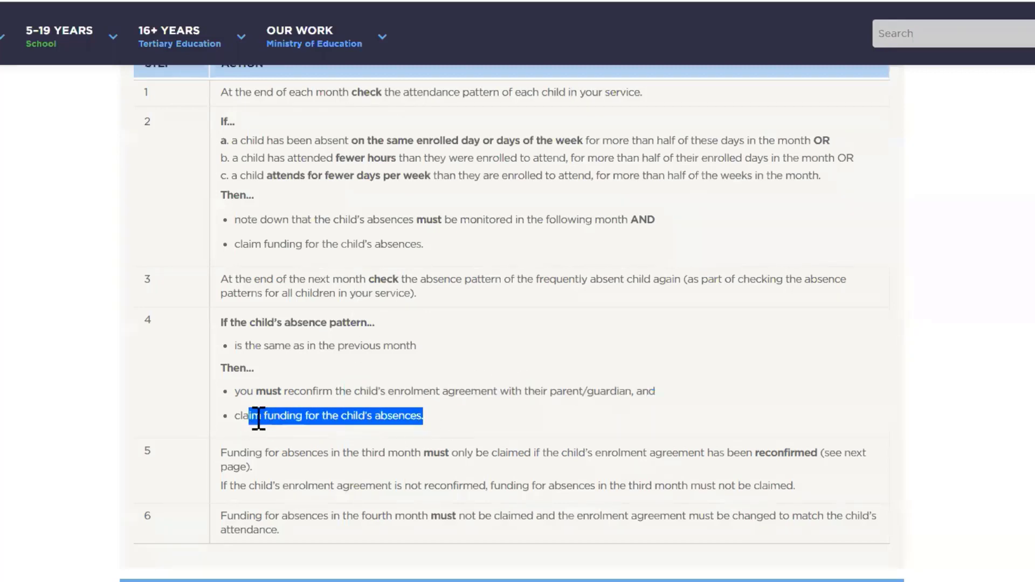
click(340, 419)
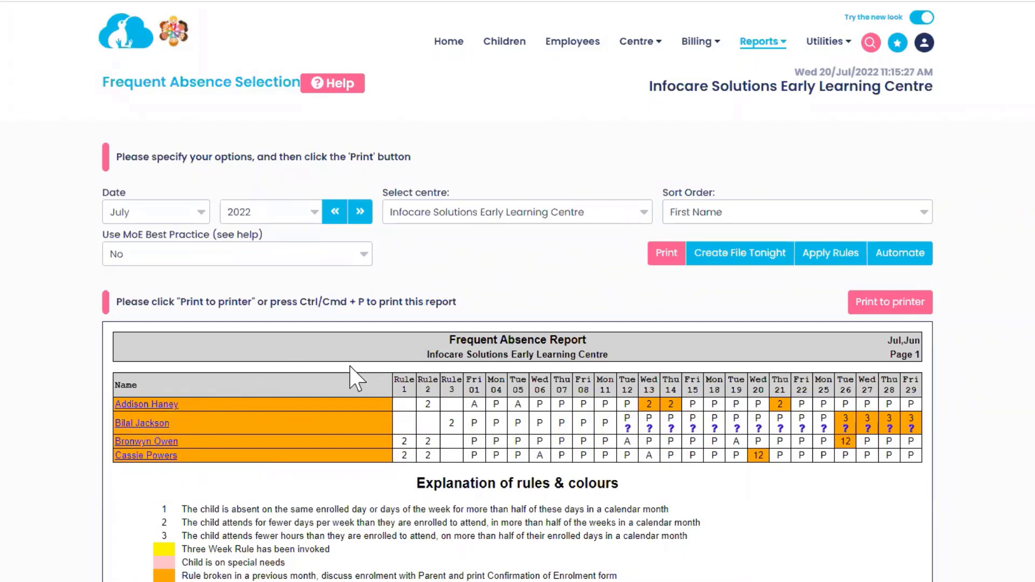
Step: View the enrolment confirmation forms of the first two children flagged in the July report, closing each one
click(170, 409)
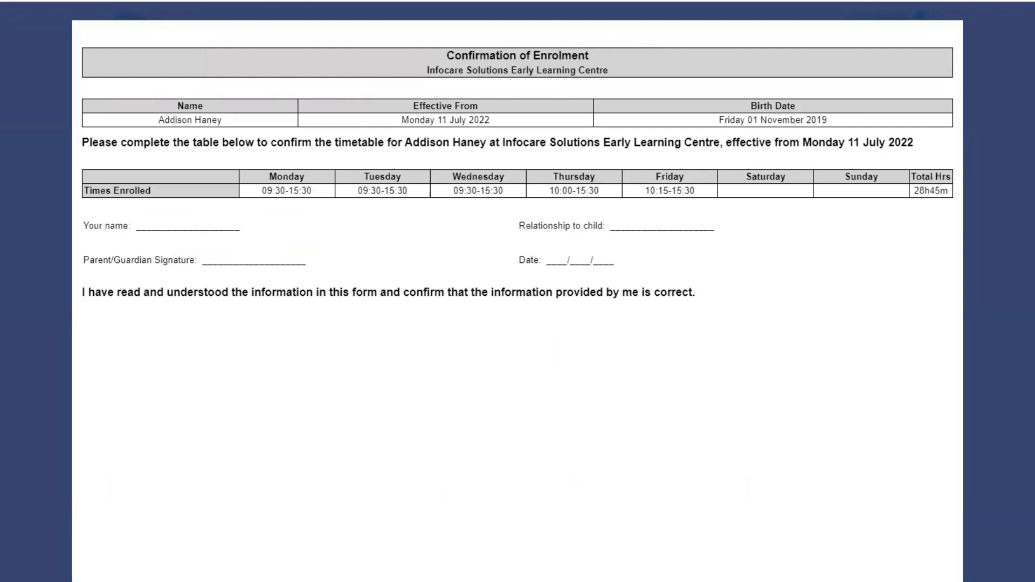
key(ctrl+p)
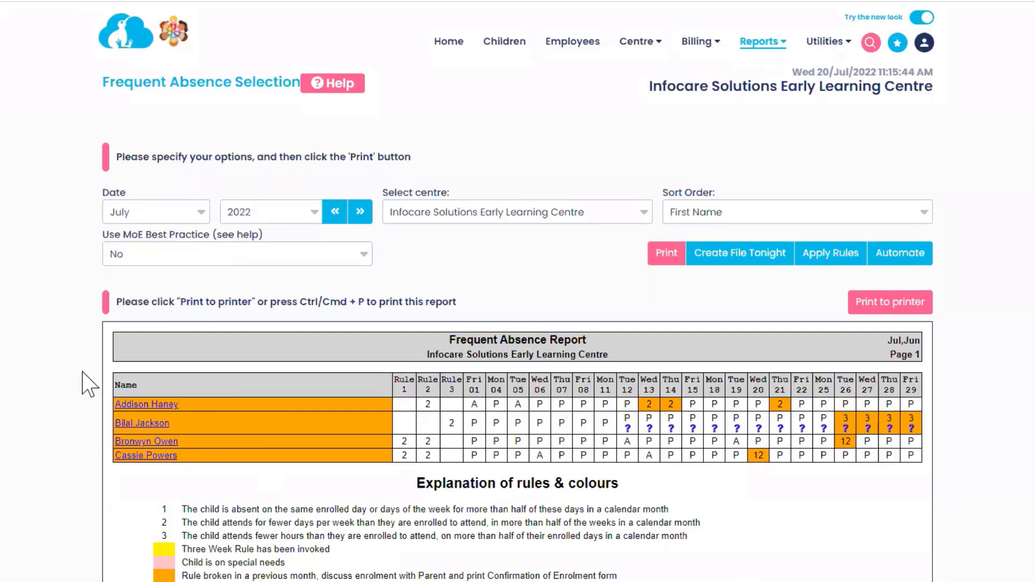
click(143, 425)
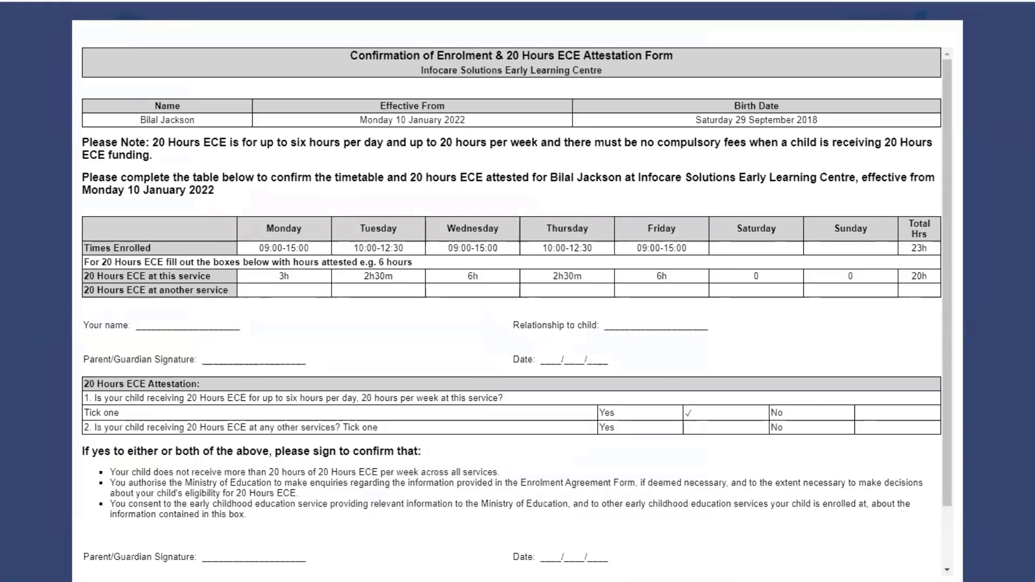
key(Escape)
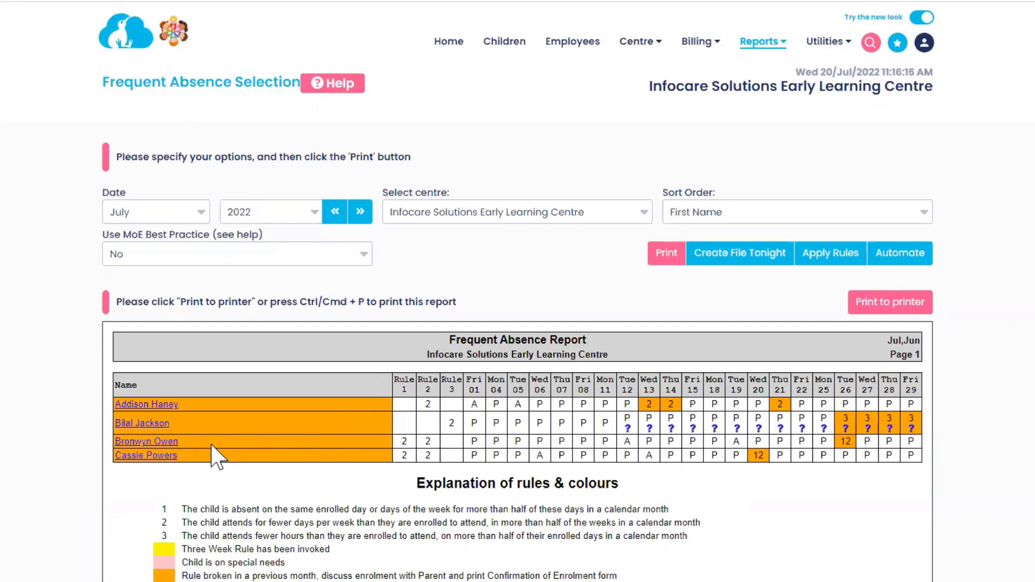
Step: Generate the Frequent Absence report for August 2022
click(164, 216)
click(143, 371)
click(662, 256)
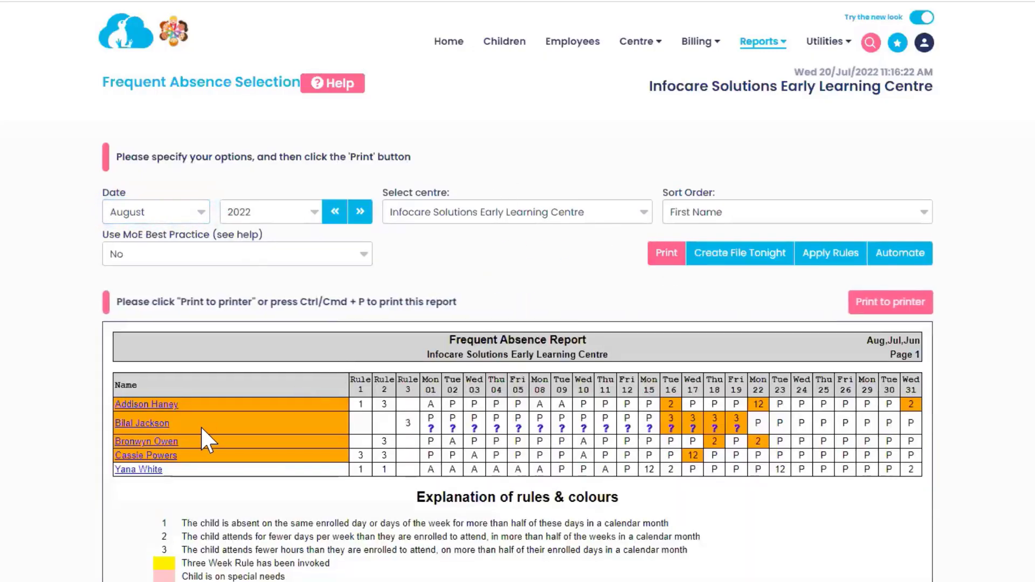
Step: Highlight the third child's 2 August absence, and the third- and fourth-month funding conditions in the Ministry's steps 5 and 6
double_click(452, 441)
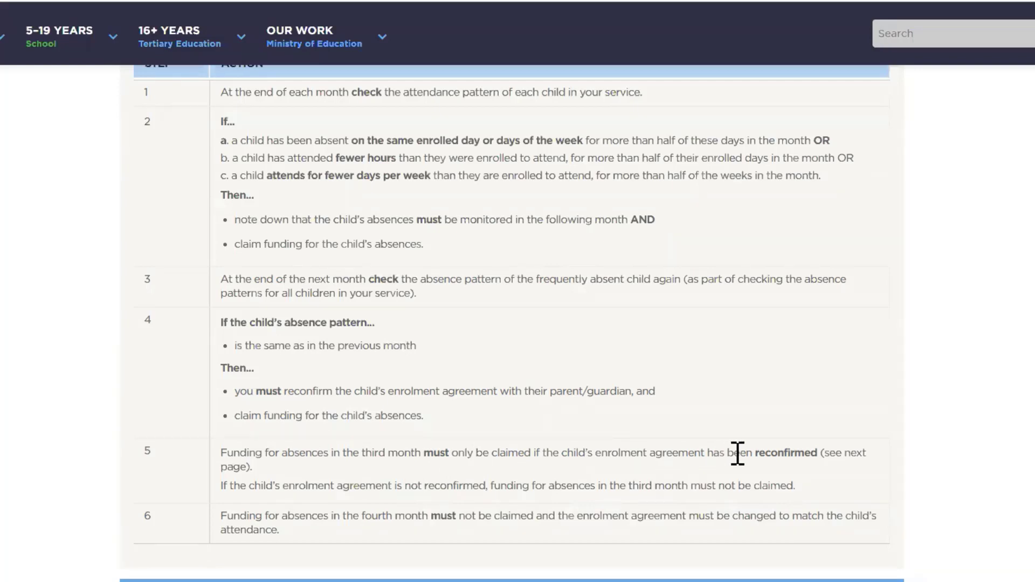
drag(793, 485, 486, 465)
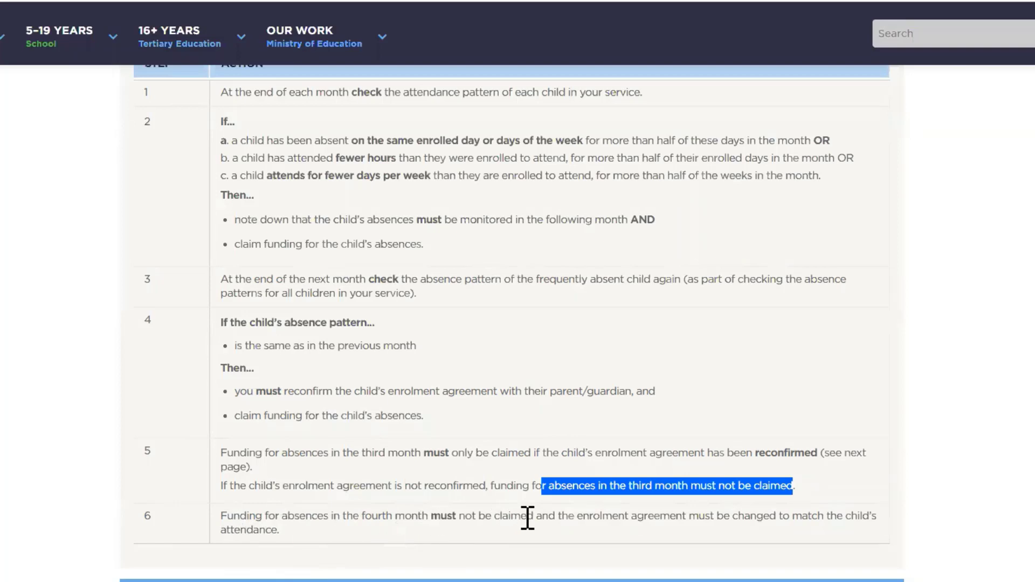
drag(738, 517, 682, 517)
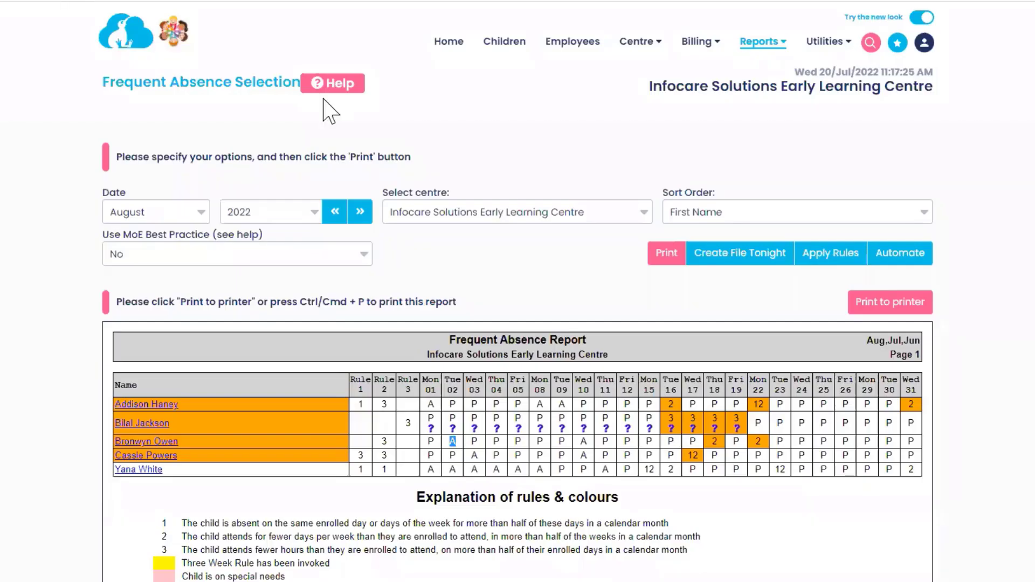
Step: Generate the Frequent Absence report for September 2022, and highlight the Ministry's step 6 on fourth-month absences
click(359, 211)
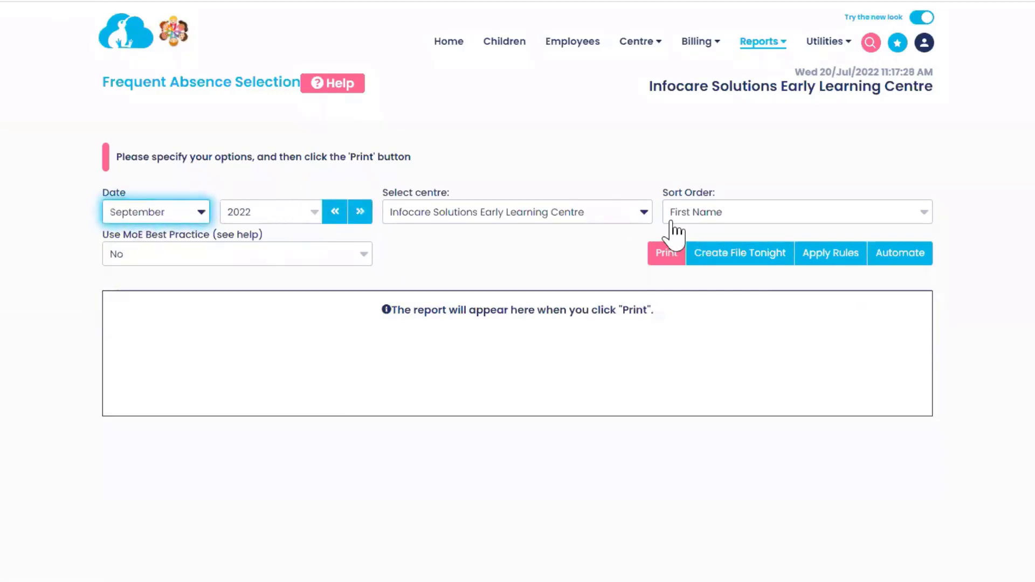
click(669, 256)
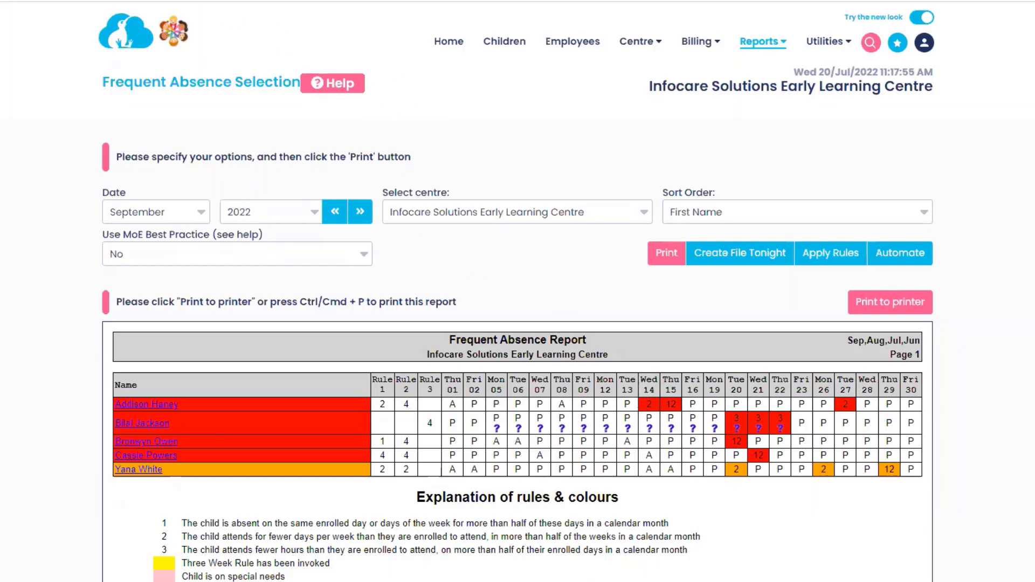
click(270, 1)
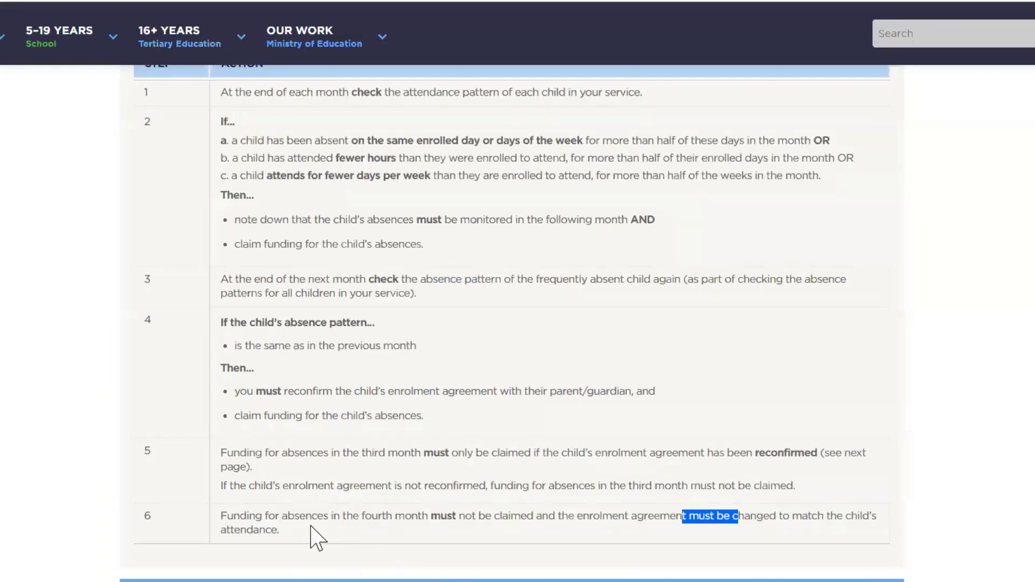
drag(285, 539, 224, 520)
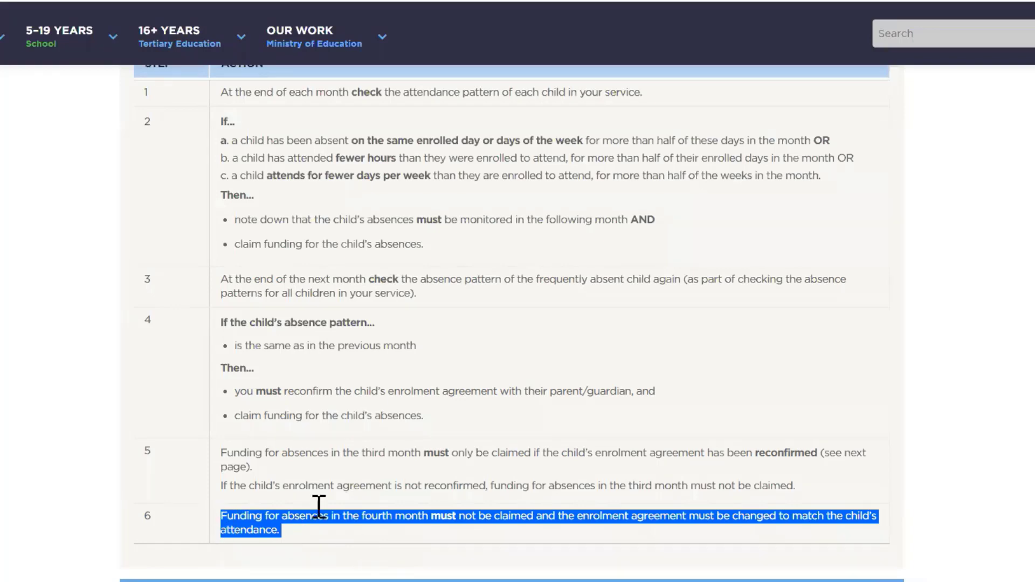
Step: Highlight the second child's 20–22 September entries in the absence report, and open the Current enrolments sign-in sheet for Monday 12 September 2022
key(ctrl+shift+Tab)
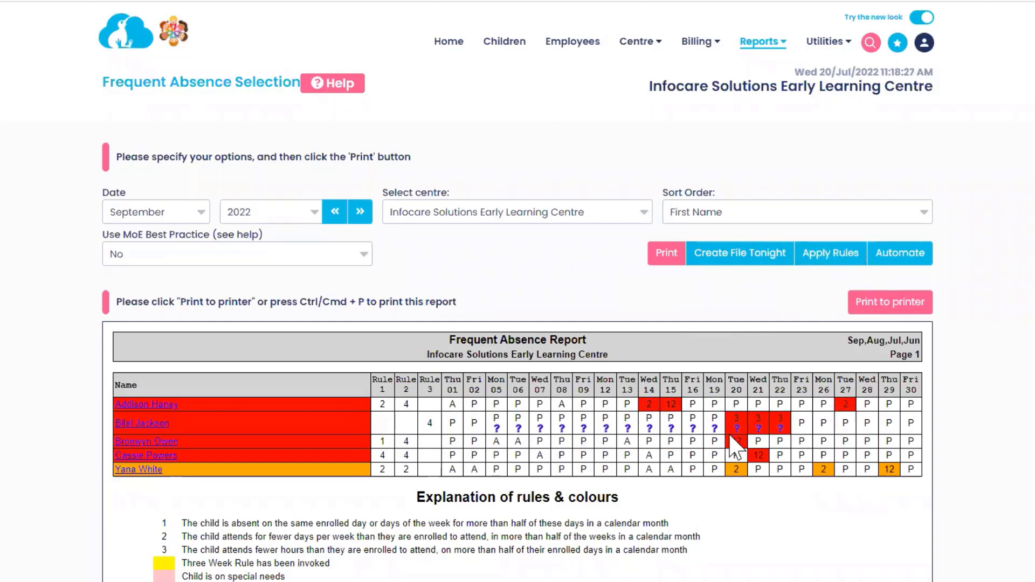
drag(781, 418, 734, 416)
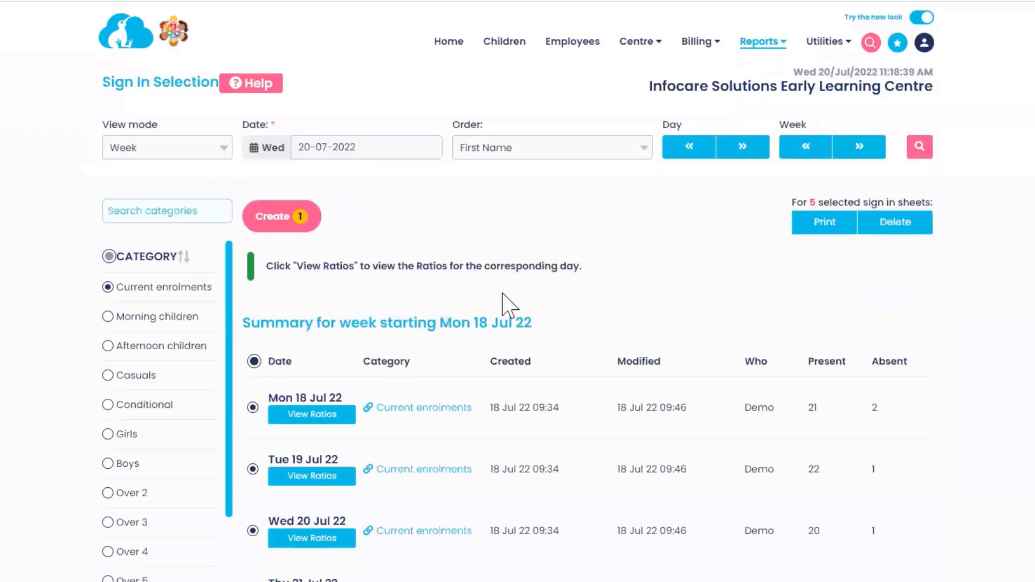
click(861, 151)
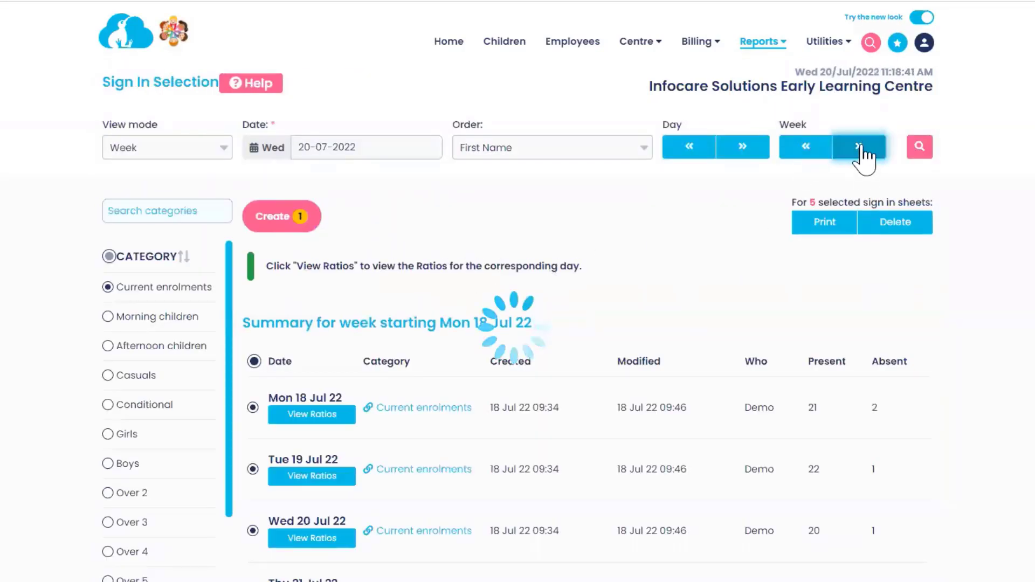
click(861, 151)
click(862, 152)
click(861, 152)
click(861, 152)
click(860, 152)
click(860, 152)
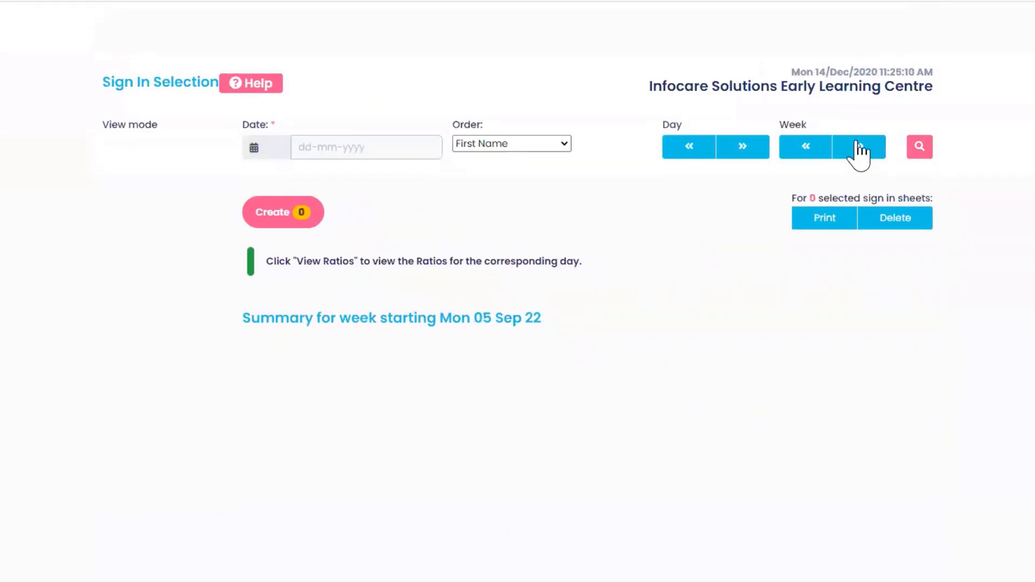
click(857, 151)
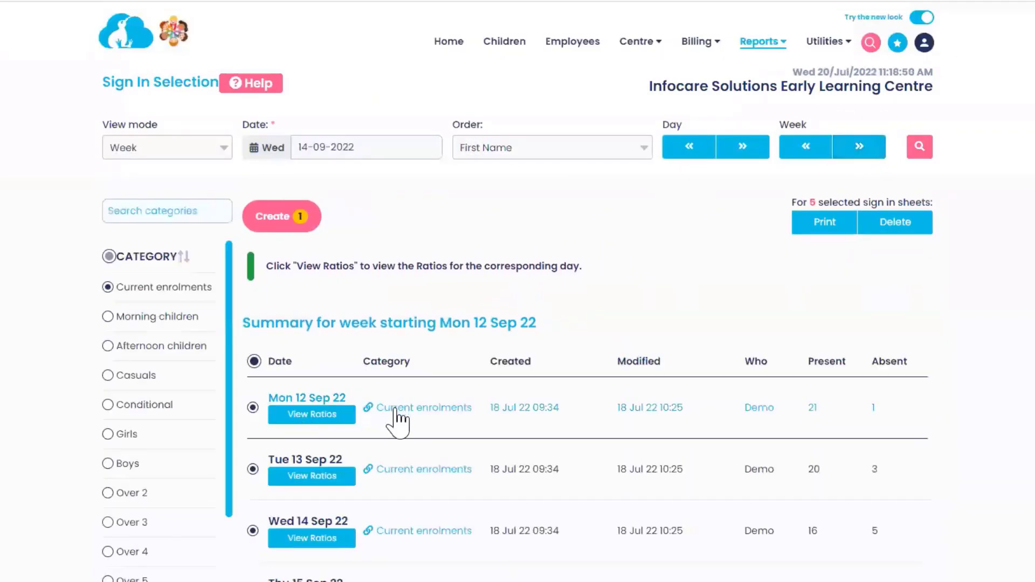
click(413, 409)
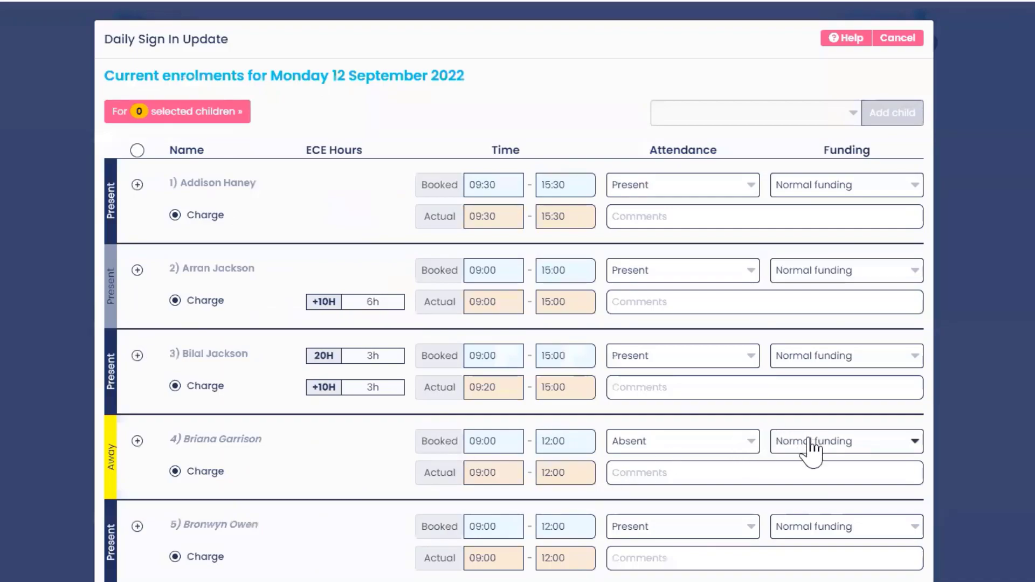
Step: Try No funding and Casual funding with an actual start time of 09:30 for the absent fourth child, and discard the changes
click(808, 441)
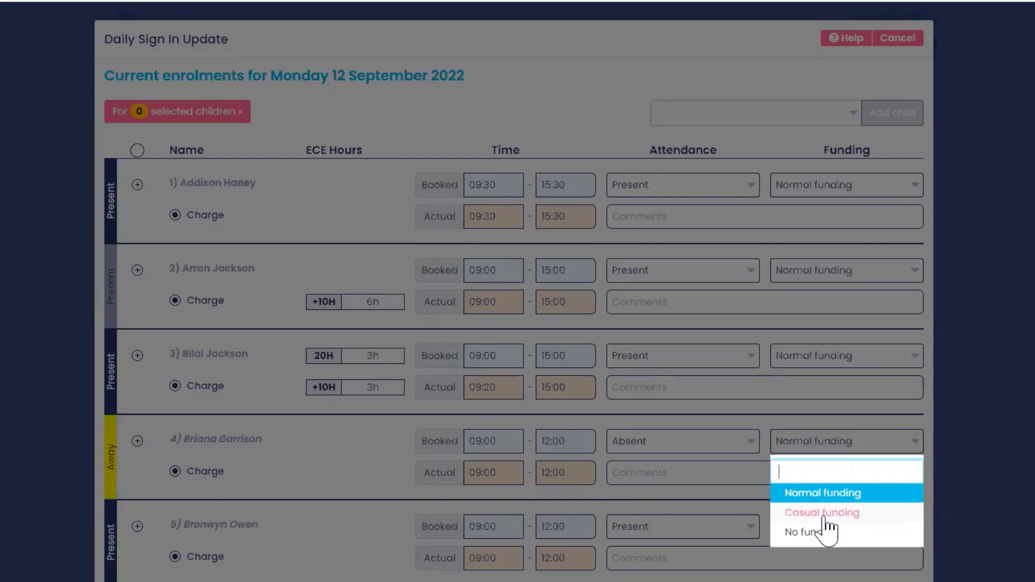
click(647, 425)
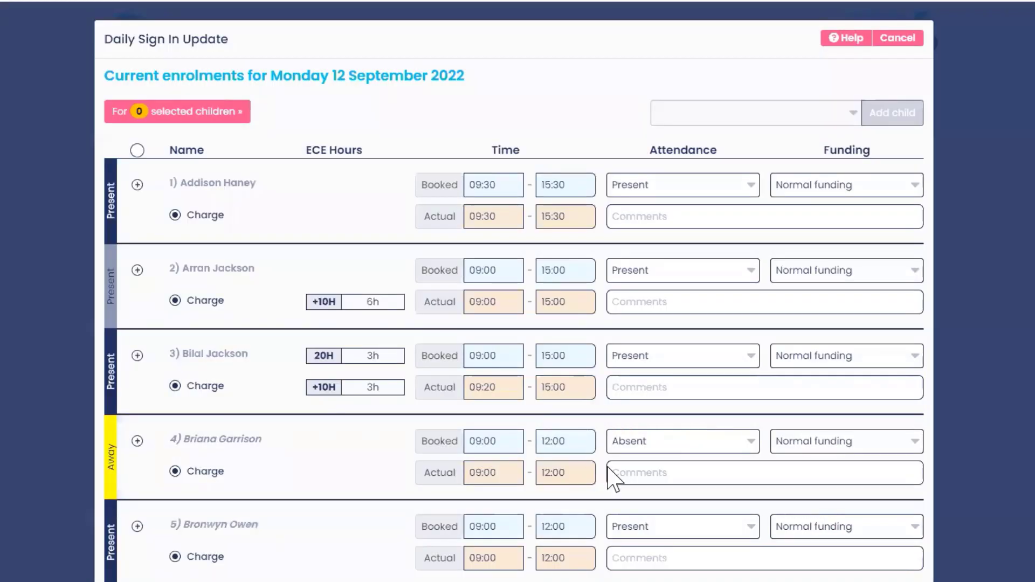
click(800, 446)
click(811, 532)
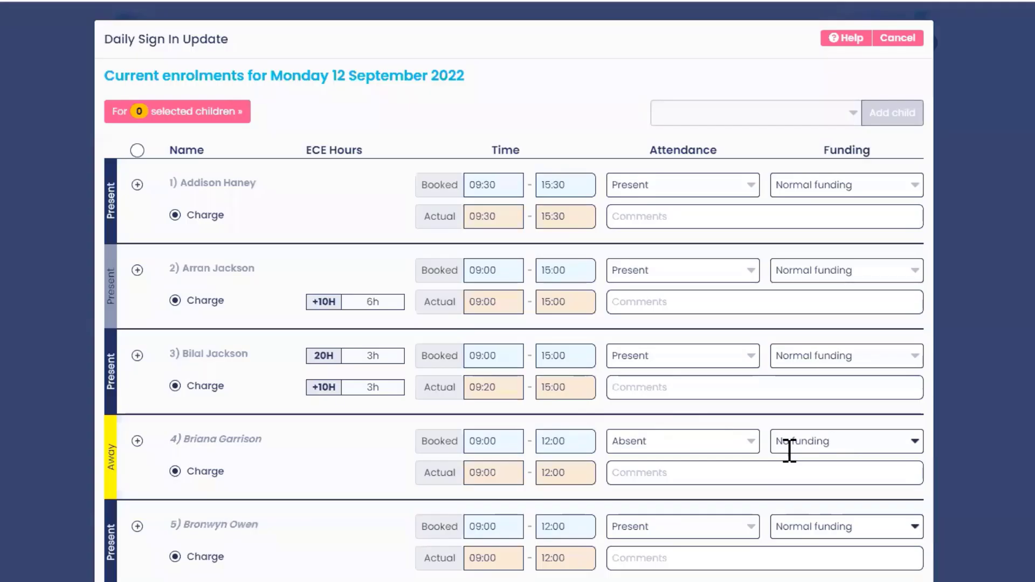
click(840, 457)
click(813, 511)
drag(512, 472, 446, 483)
text(0930)
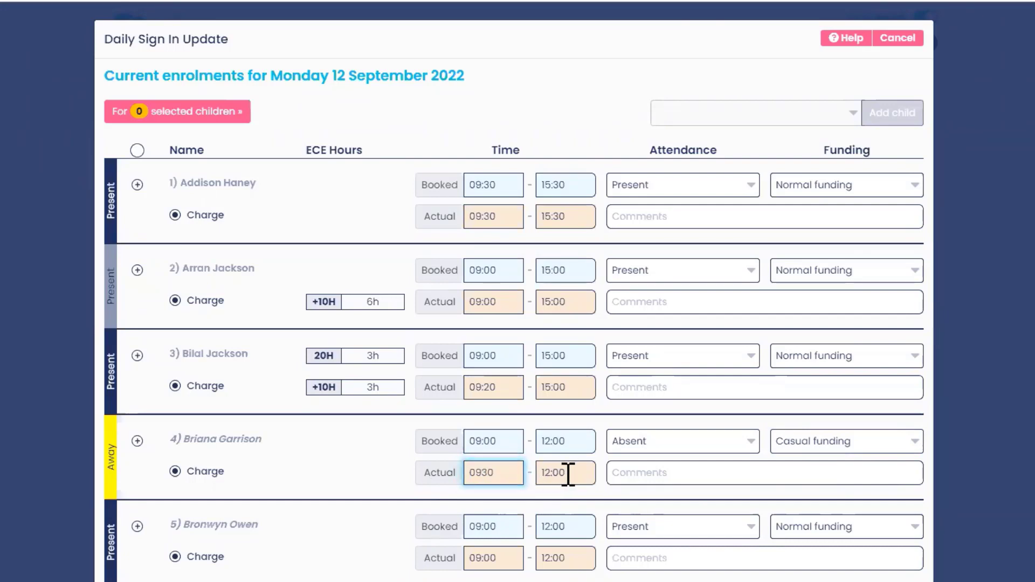
click(892, 39)
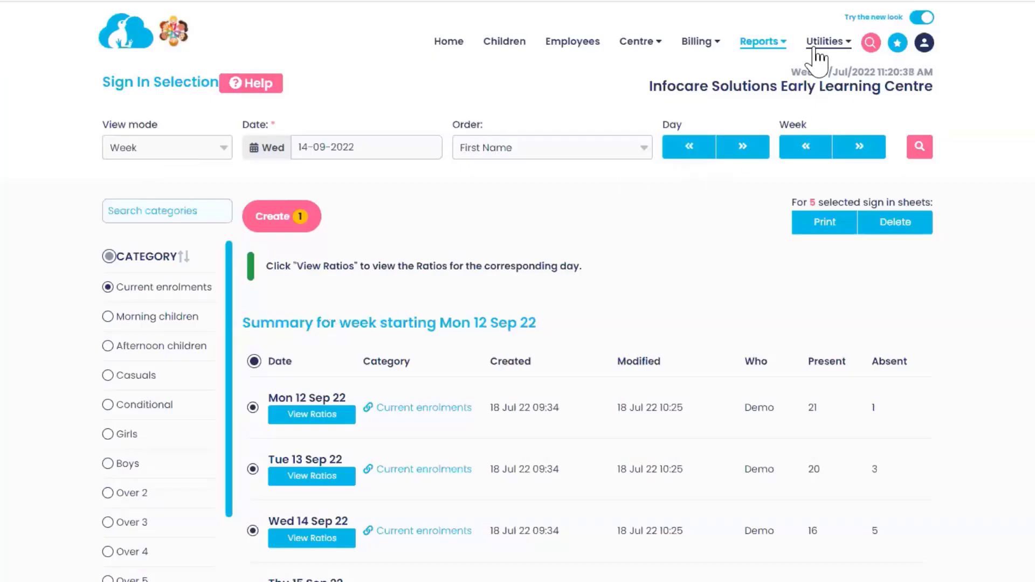
Step: Generate the Frequent Absence report for September 2022 again
click(760, 44)
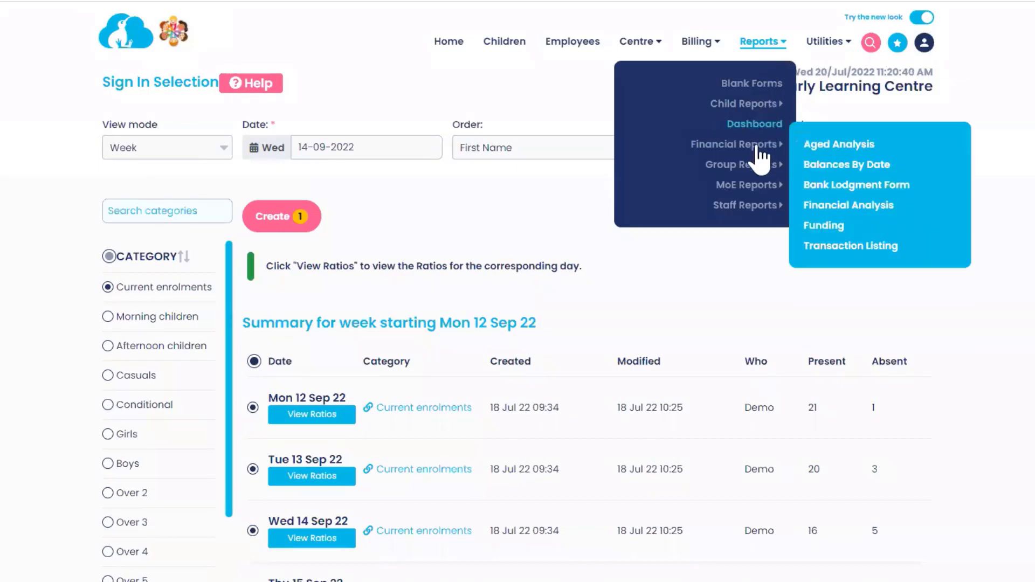
click(748, 105)
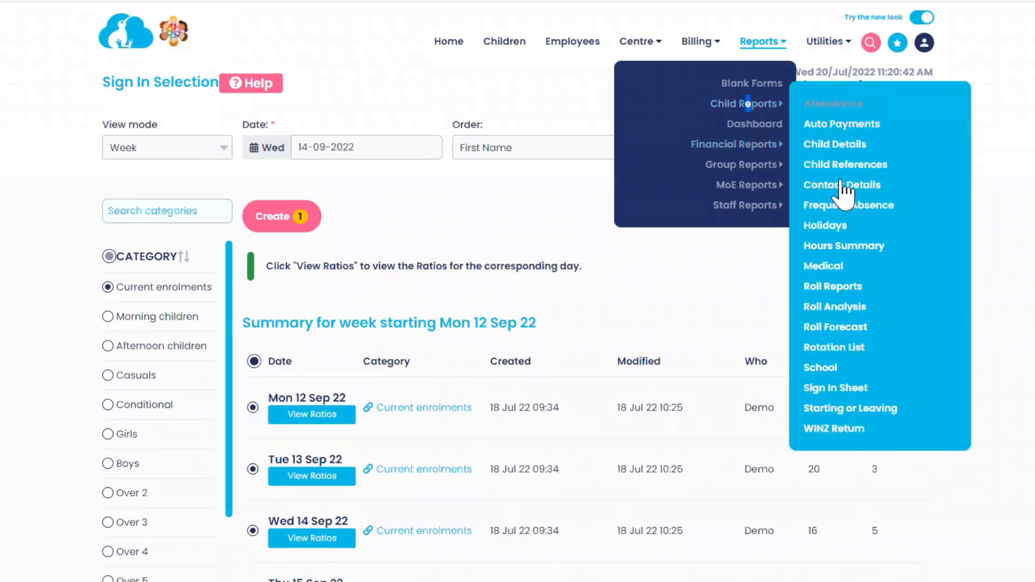
click(844, 205)
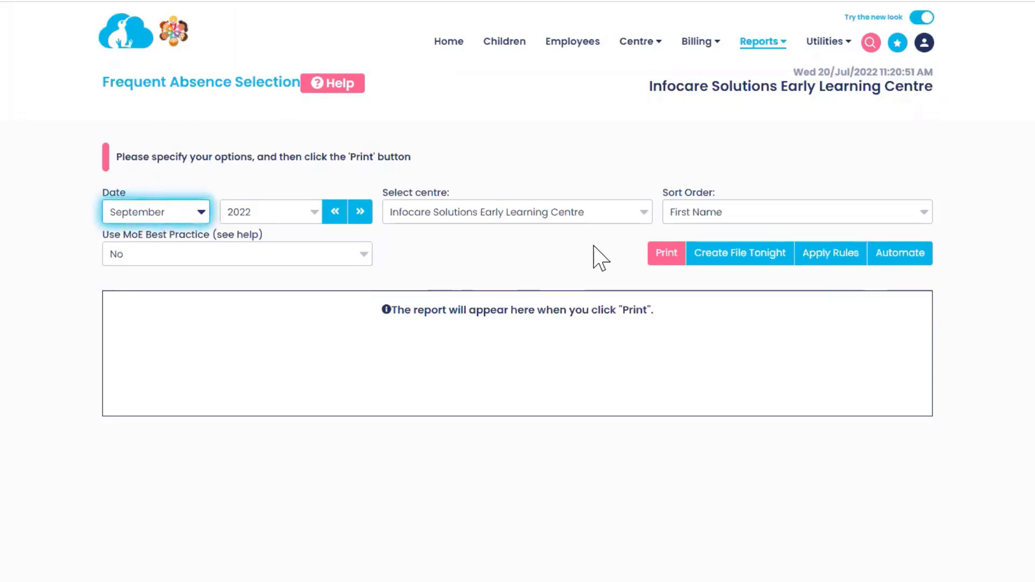
click(665, 254)
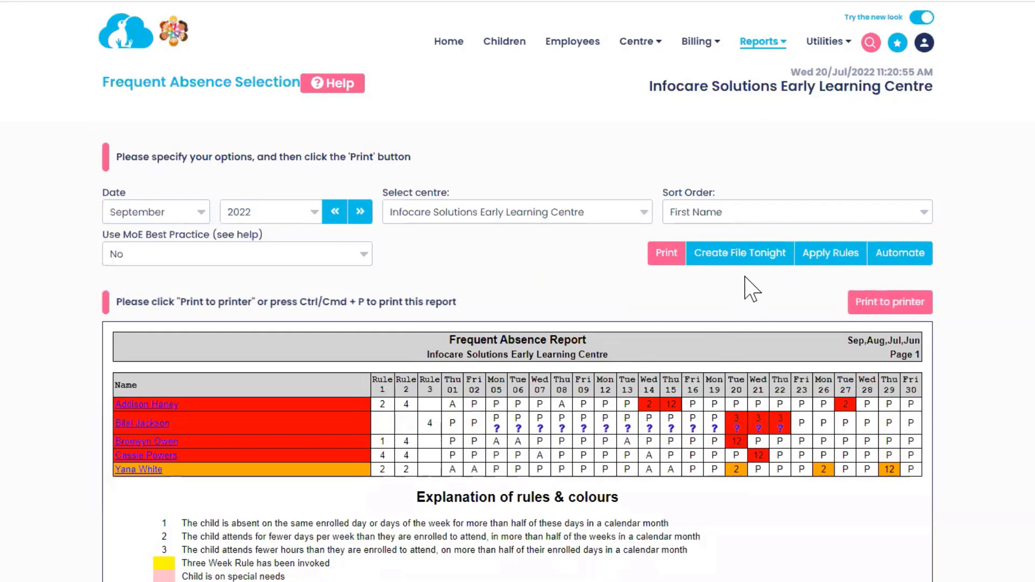
Step: Apply the frequent absence rules for September 2022, regenerate the report and check its explanation of rules and colours
click(840, 258)
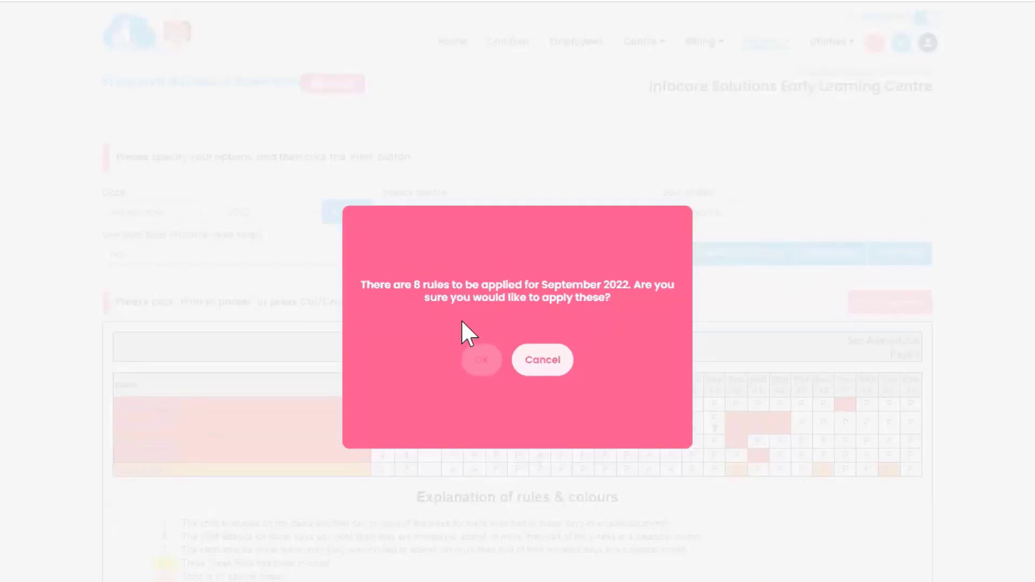
click(479, 360)
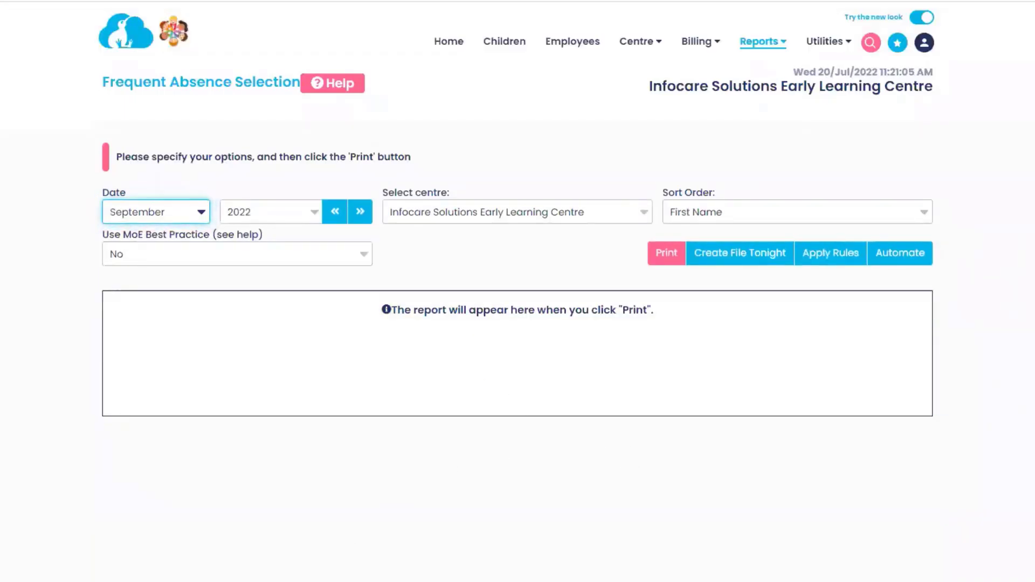
click(667, 254)
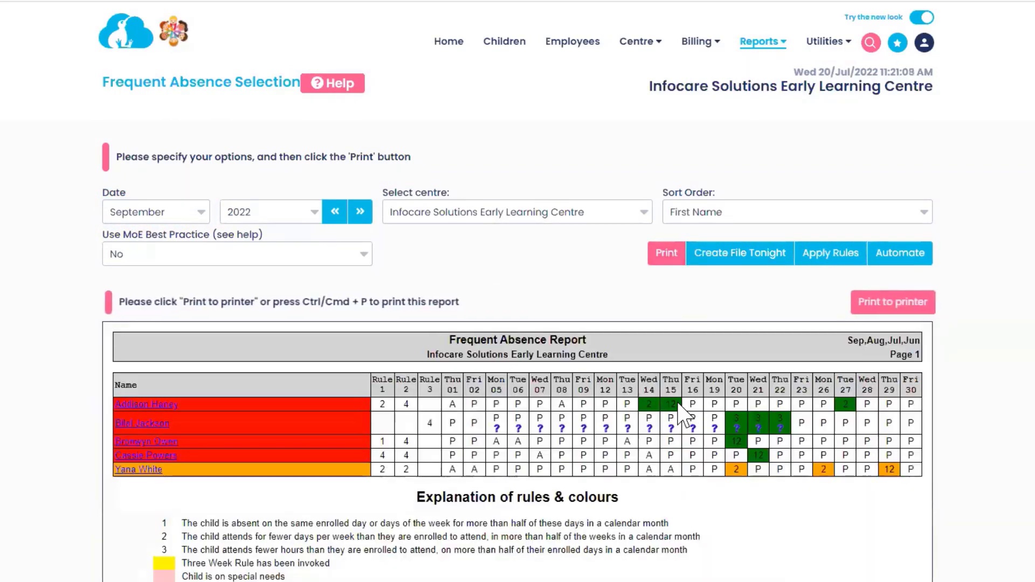
scroll(693, 415, down, 2)
scroll(697, 412, down, 2)
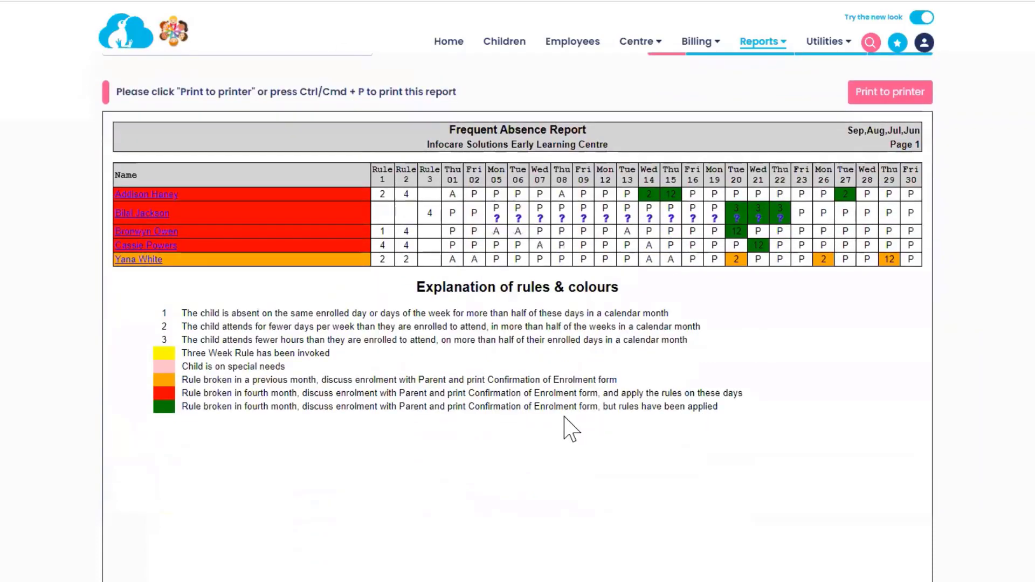
scroll(501, 405, up, 4)
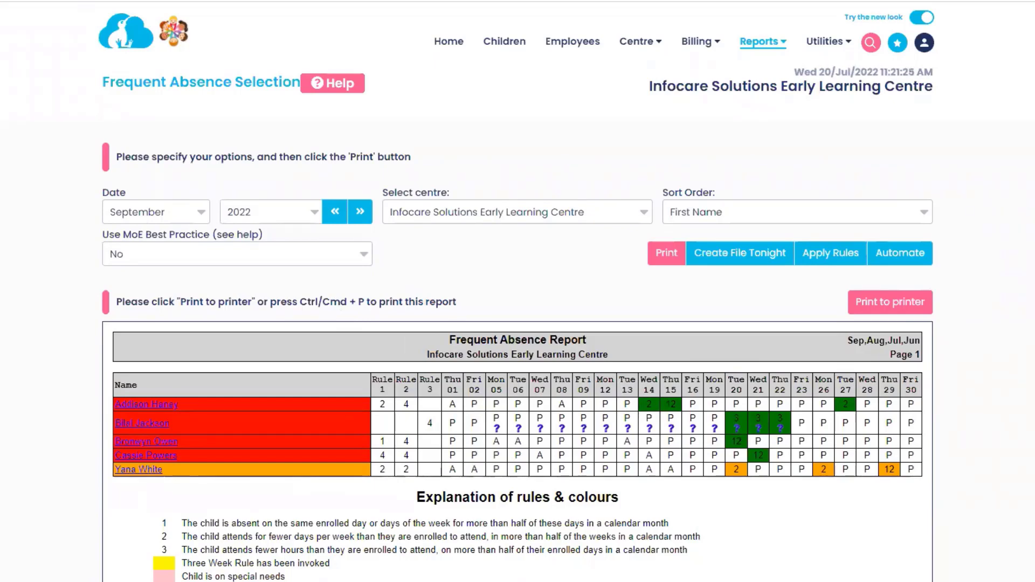
Step: Highlight the MoE Best Practice, enrolment confirmation and Apply Rules topics in the webinar sticky note, and view the last listed child's confirmation form
key(alt+Tab)
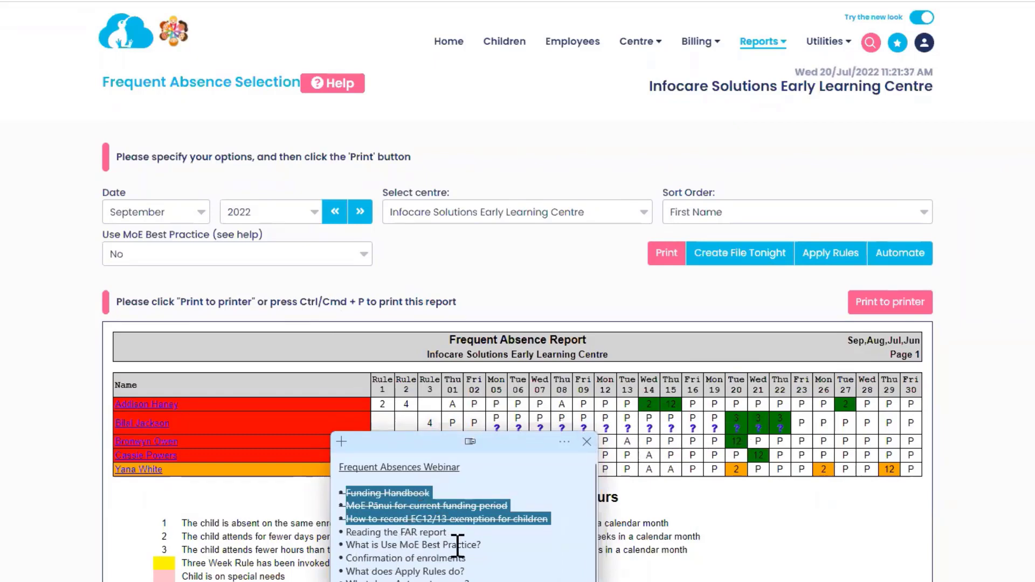
drag(496, 545, 330, 542)
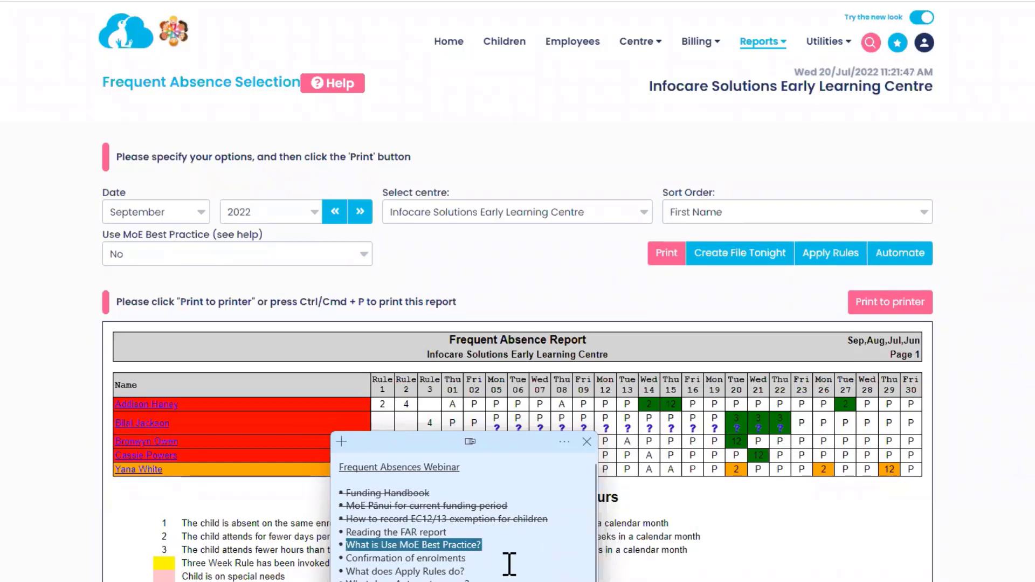
drag(483, 560, 334, 563)
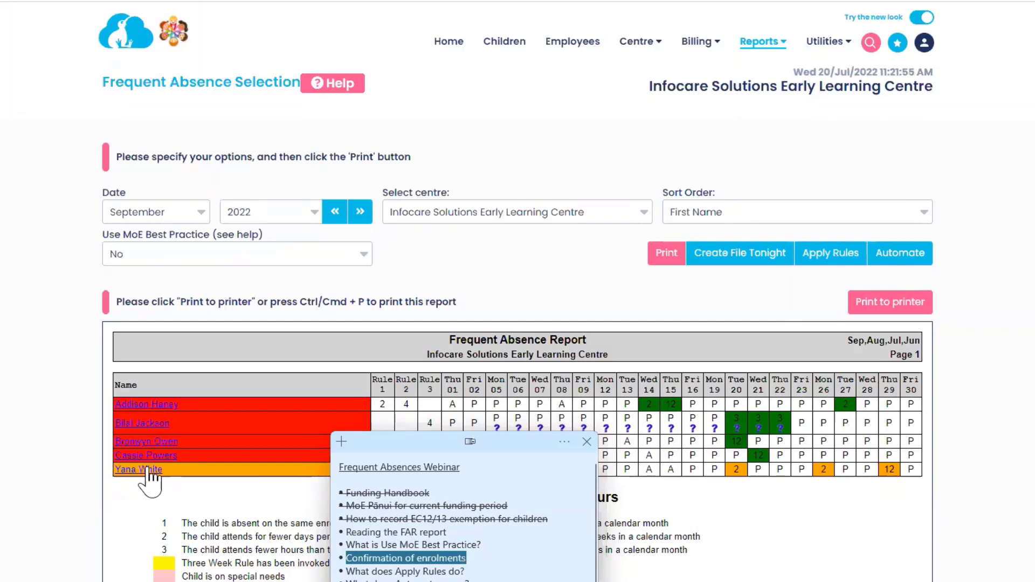
drag(467, 571, 349, 570)
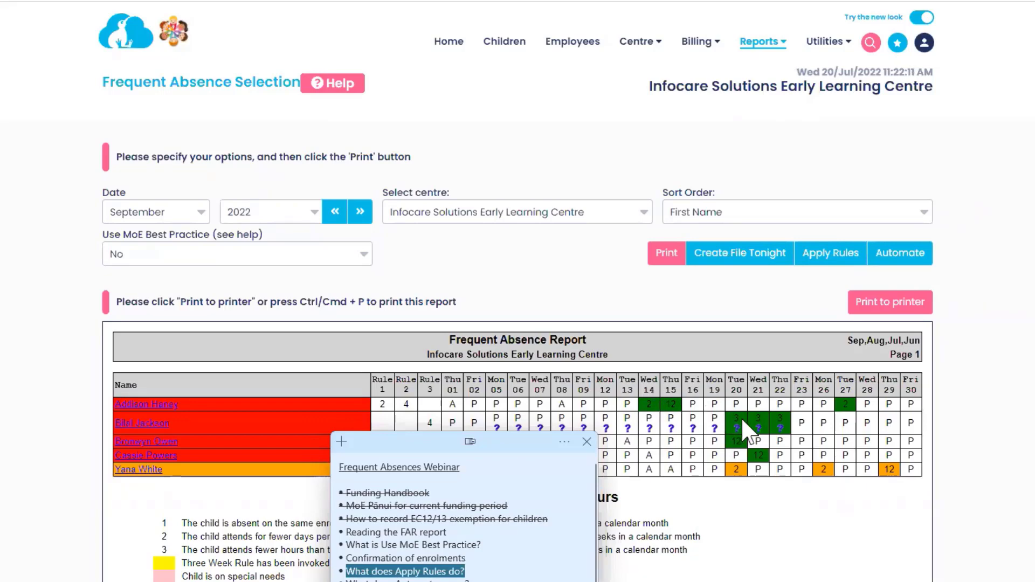
click(470, 441)
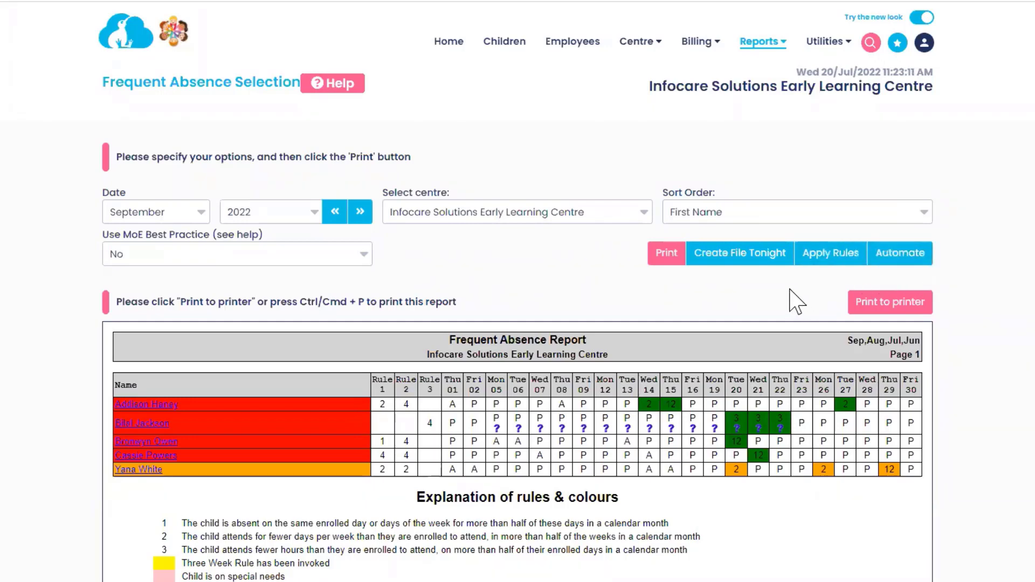
click(150, 473)
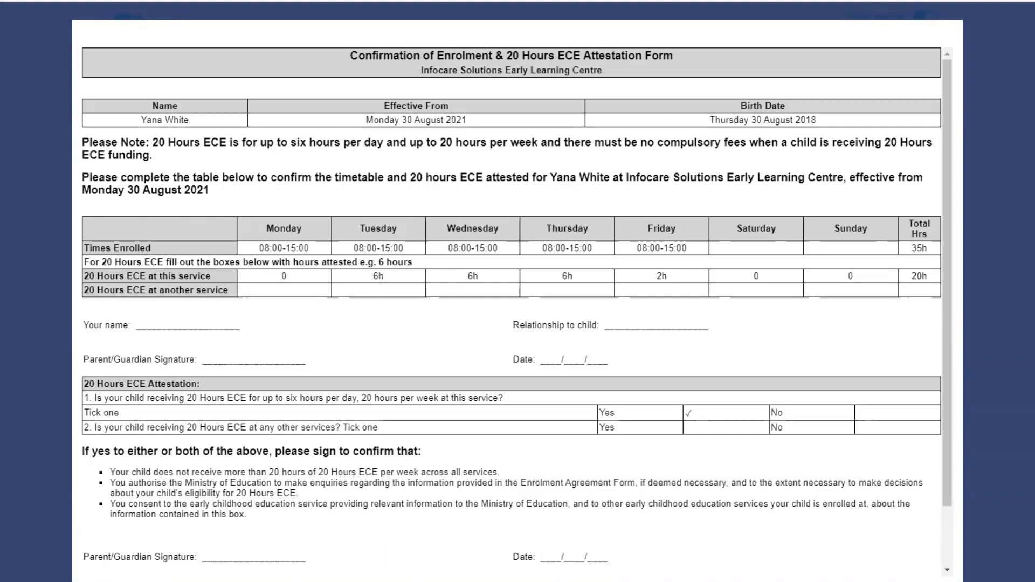
click(588, 578)
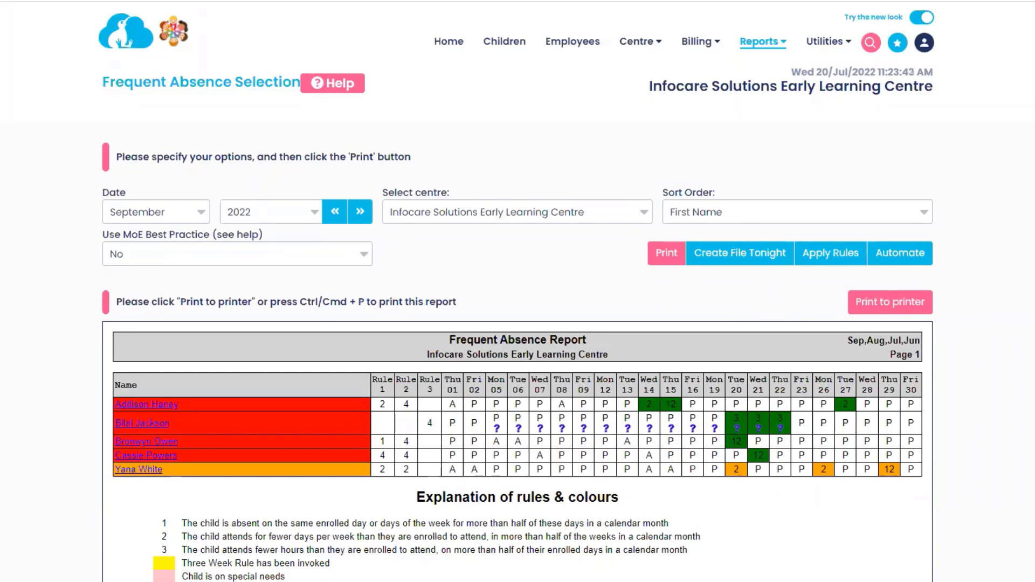
Step: Strike through the sticky note's topics from "Reading the FAR report" to "What does Apply Rules do?"
key(alt+Tab)
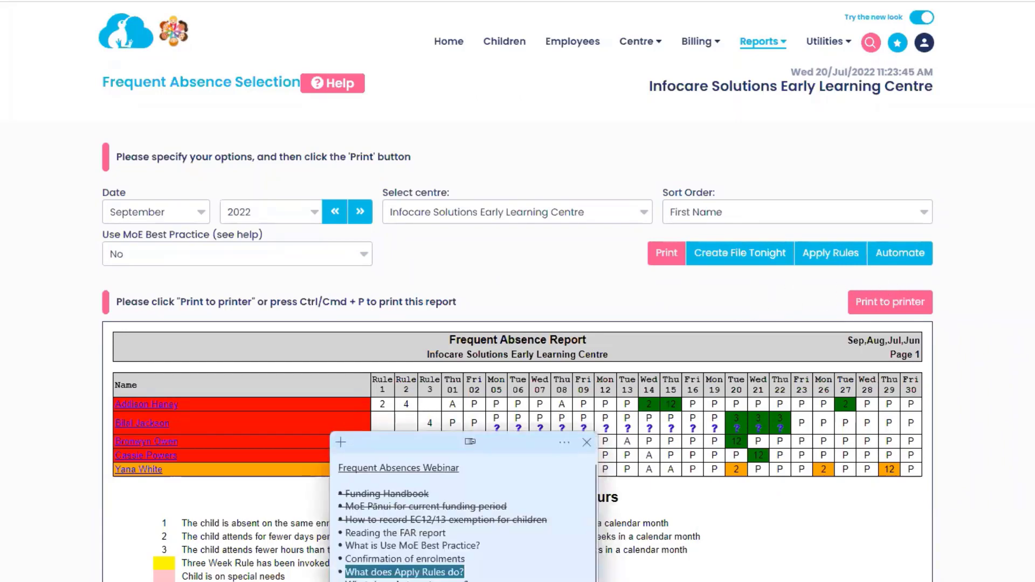
drag(477, 577, 351, 531)
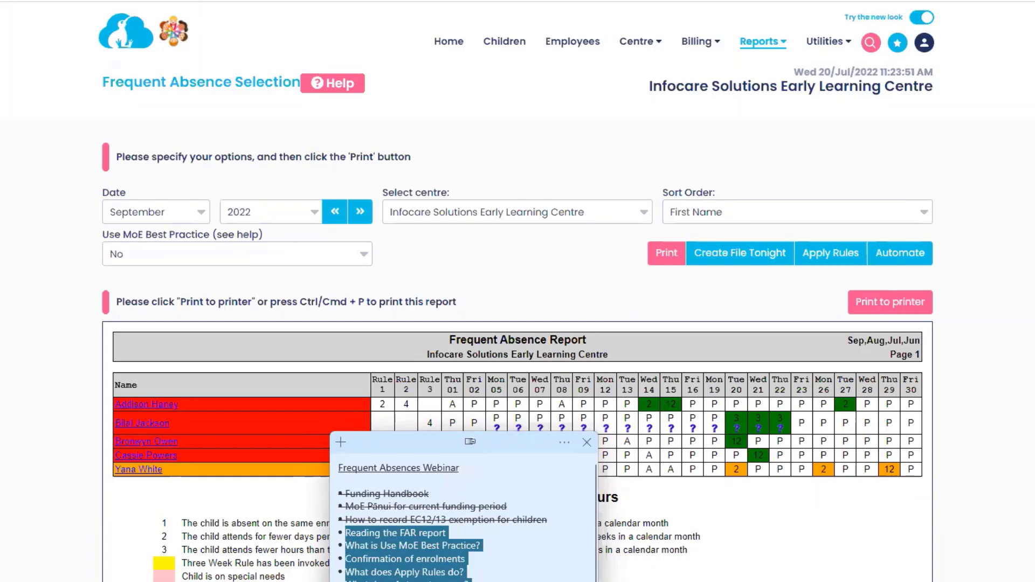
key(ctrl+t)
click(525, 567)
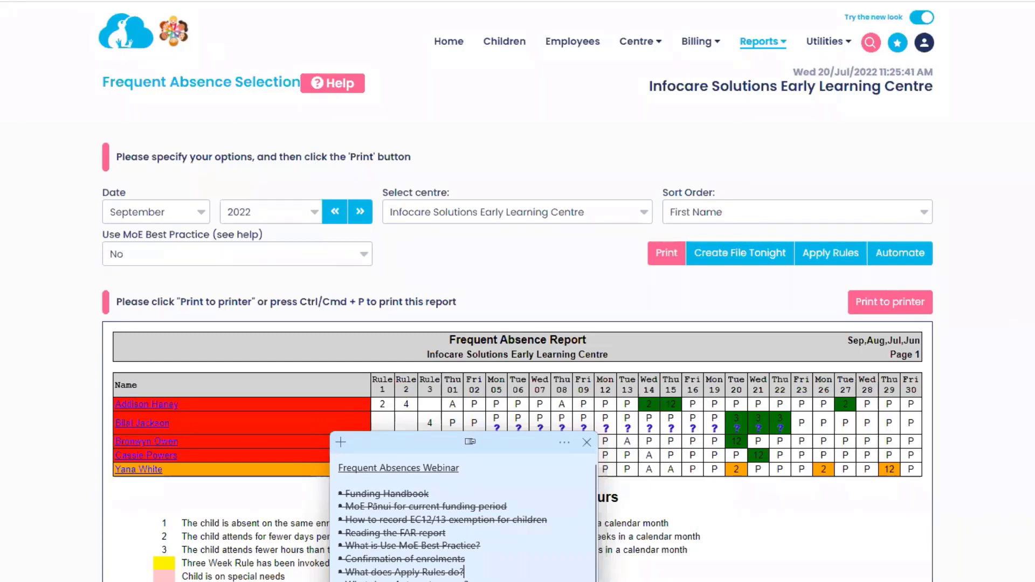
click(381, 404)
text(2)
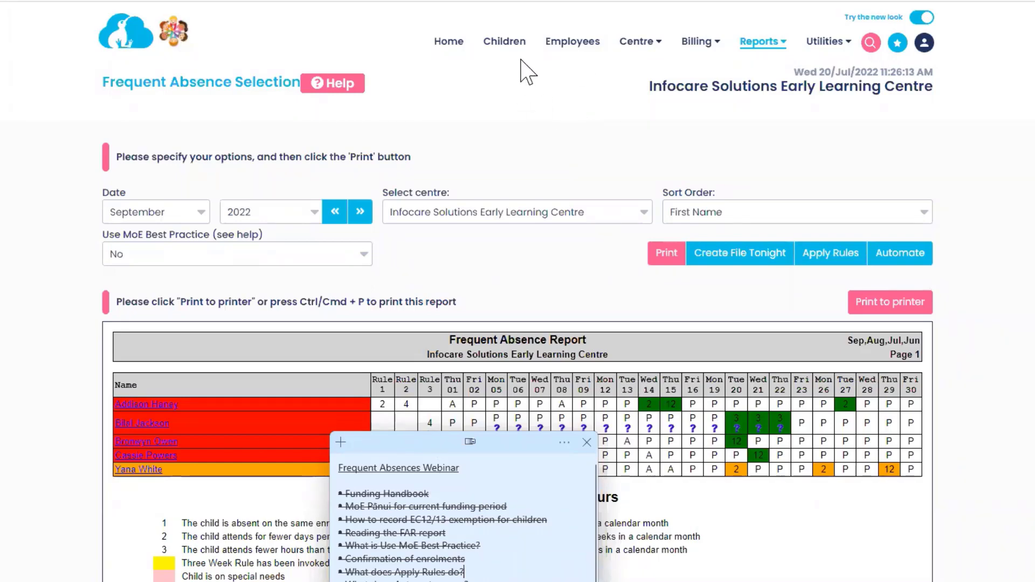
Step: Open the centre's calendar for July 2022 and look through its days
click(639, 41)
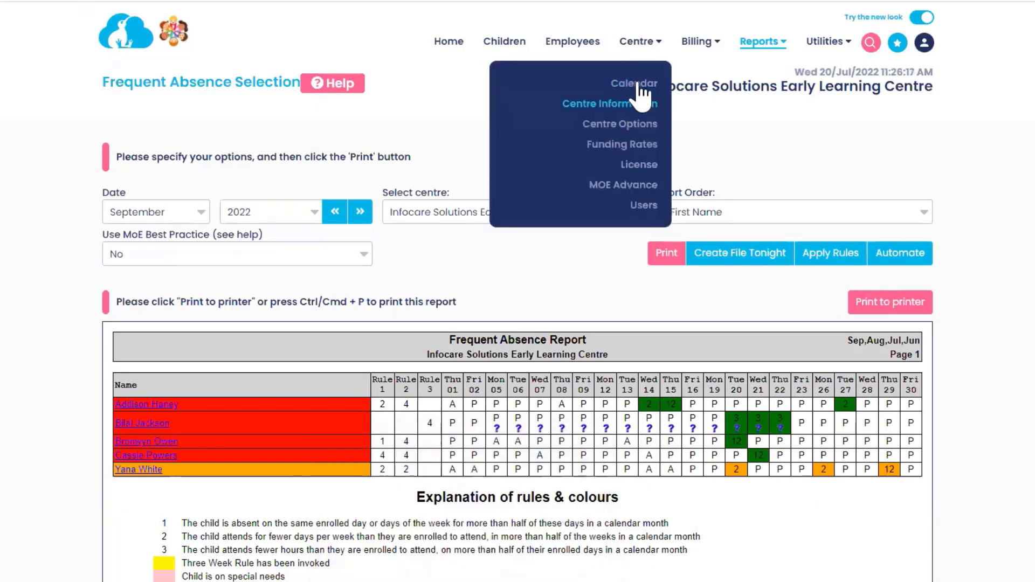
click(628, 84)
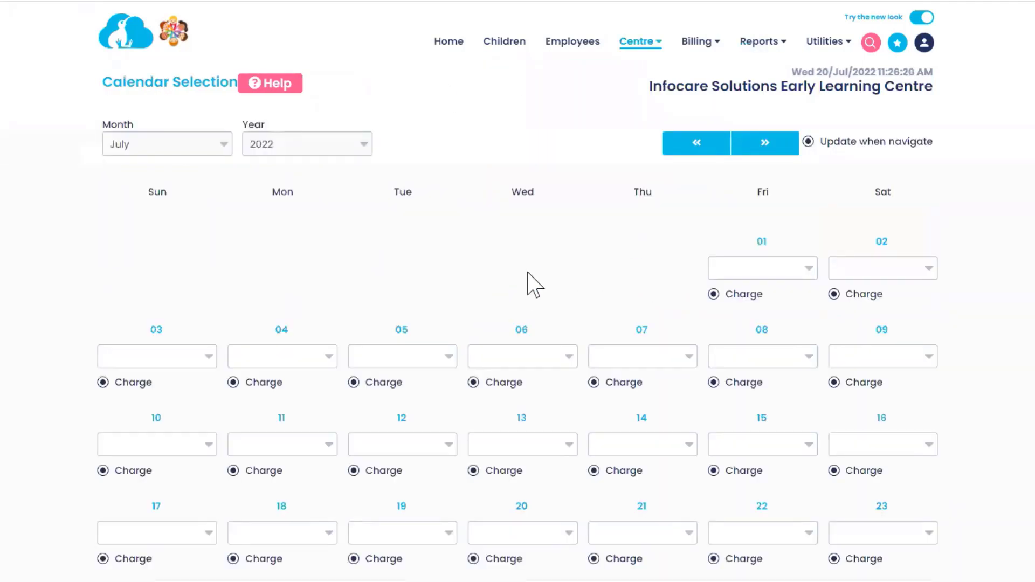
scroll(566, 270, down, 2)
scroll(565, 275, down, 1)
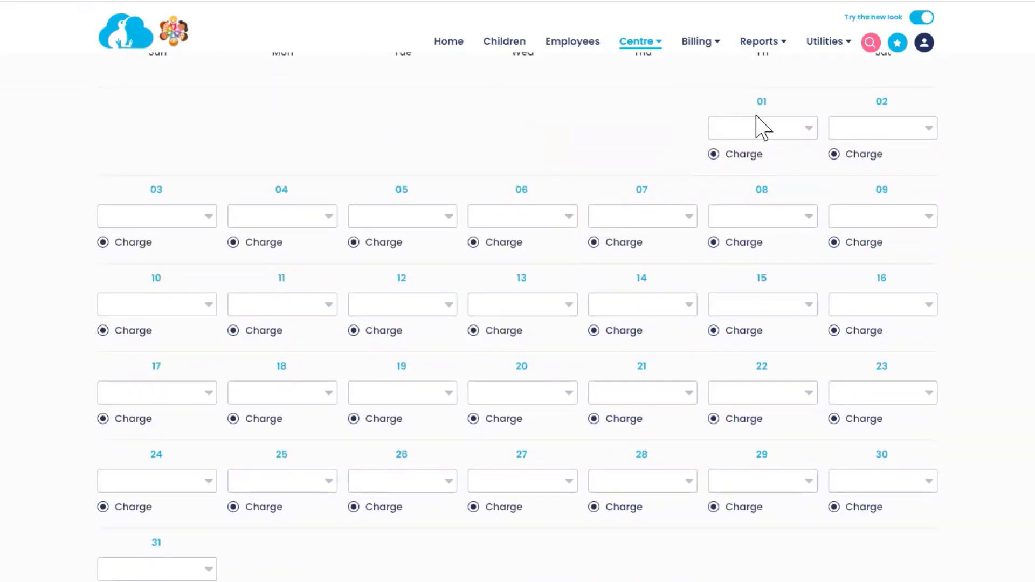
scroll(715, 116, up, 2)
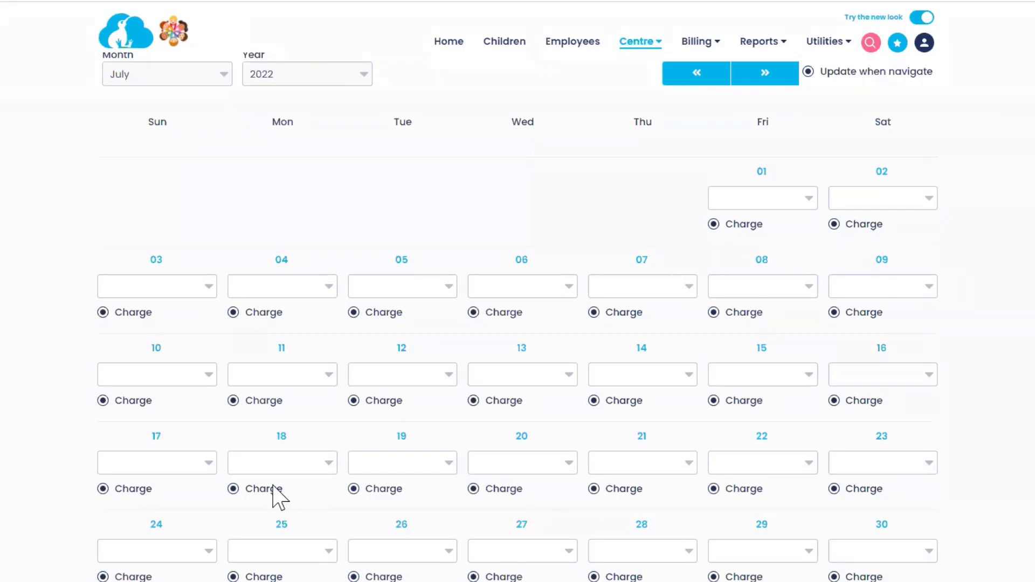
Step: Mark Monday 4 July and Monday 11 July 2022 as Anniversary day in the centre's calendar
click(291, 287)
click(261, 357)
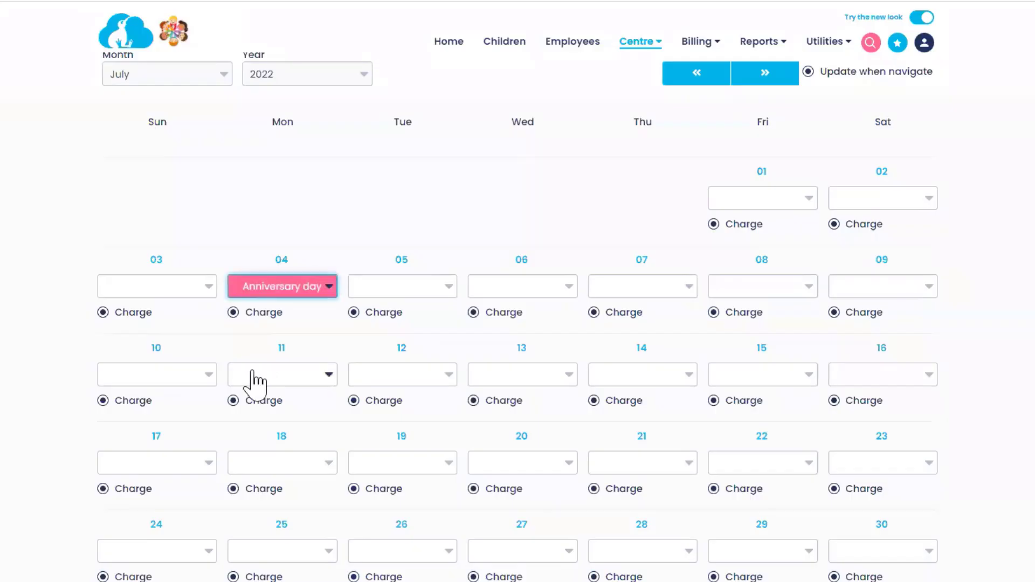
click(254, 376)
click(258, 189)
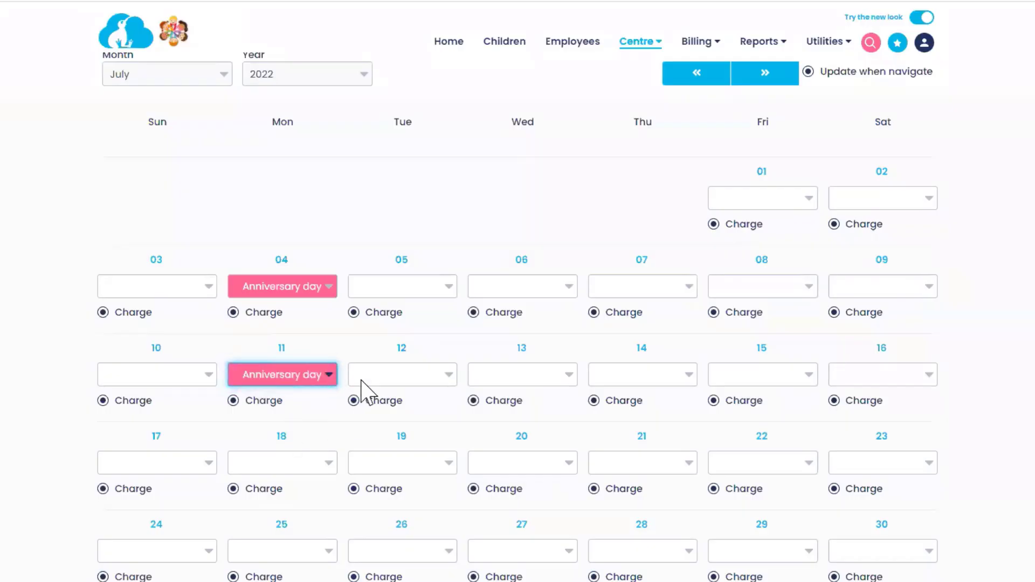
Step: Reset the day types of Monday 4 July and Monday 11 July to blank
click(295, 294)
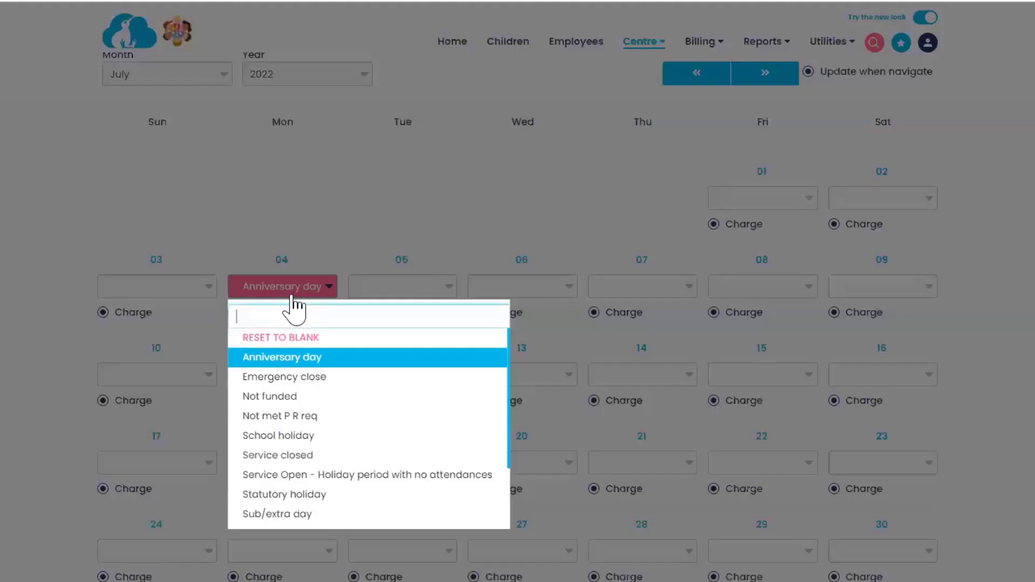
click(291, 338)
click(284, 373)
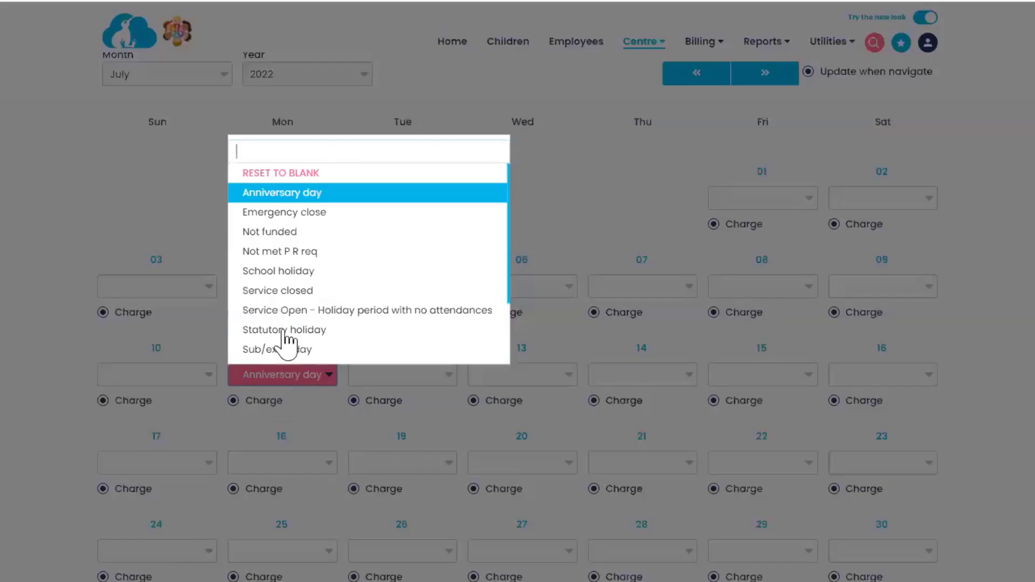
click(304, 173)
Step: Mark Tuesday 5 July and Tuesday 12 July 2022 as Anniversary day in the centre's calendar
click(411, 290)
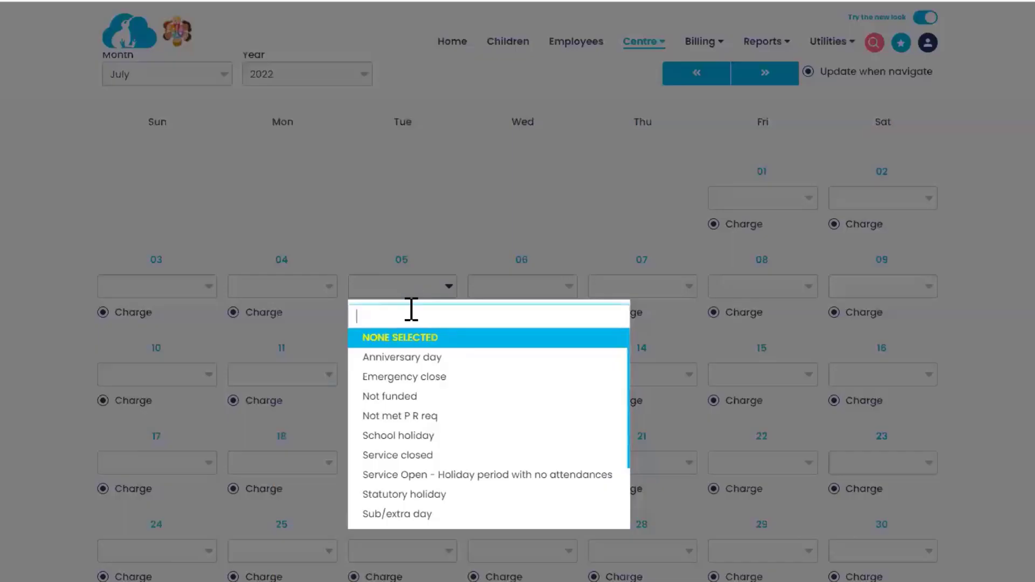
click(410, 358)
click(398, 375)
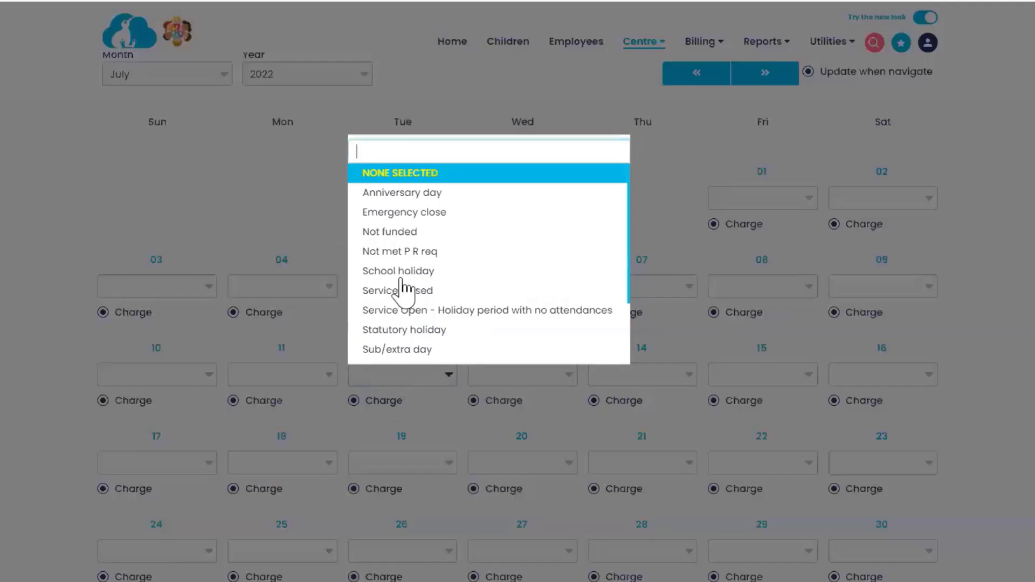
click(413, 194)
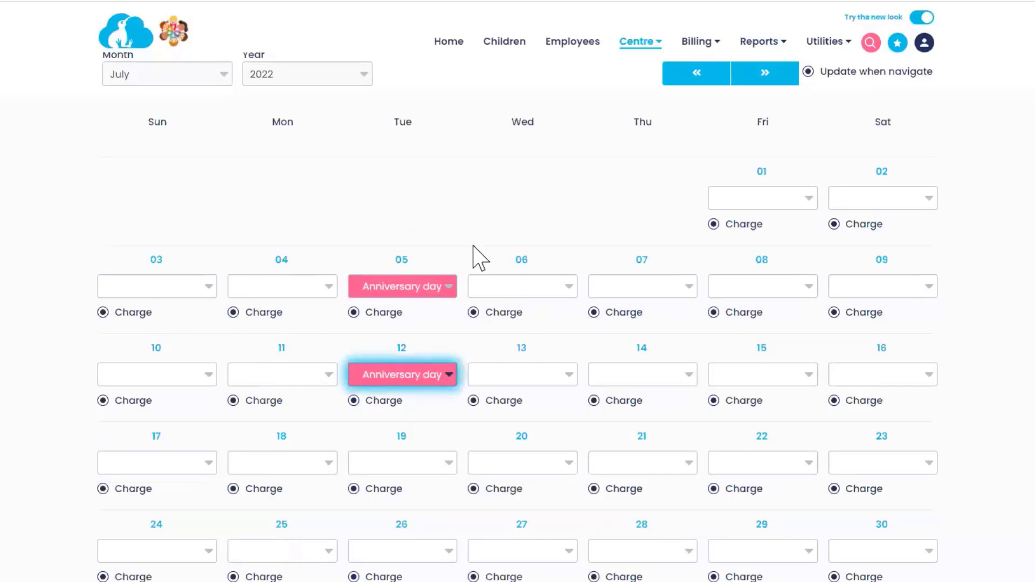
Step: Switch to the 12 May 2022 He Pānui Kōhungahunga bulletin, check its Frequent Absence Rule reset and EC12 sections, and highlight the exemption conditions
click(320, 216)
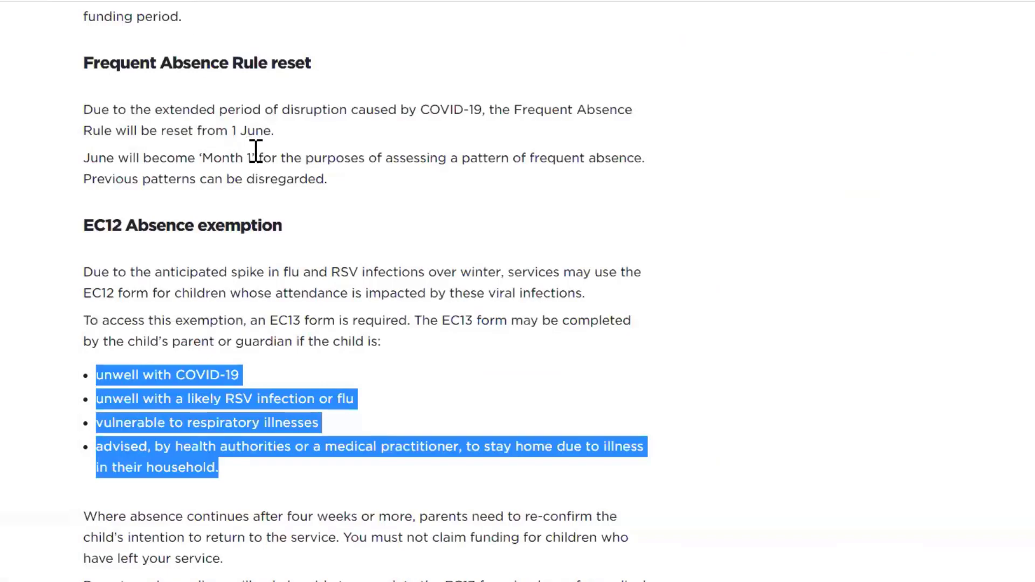
scroll(254, 158, up, 6)
scroll(265, 174, up, 15)
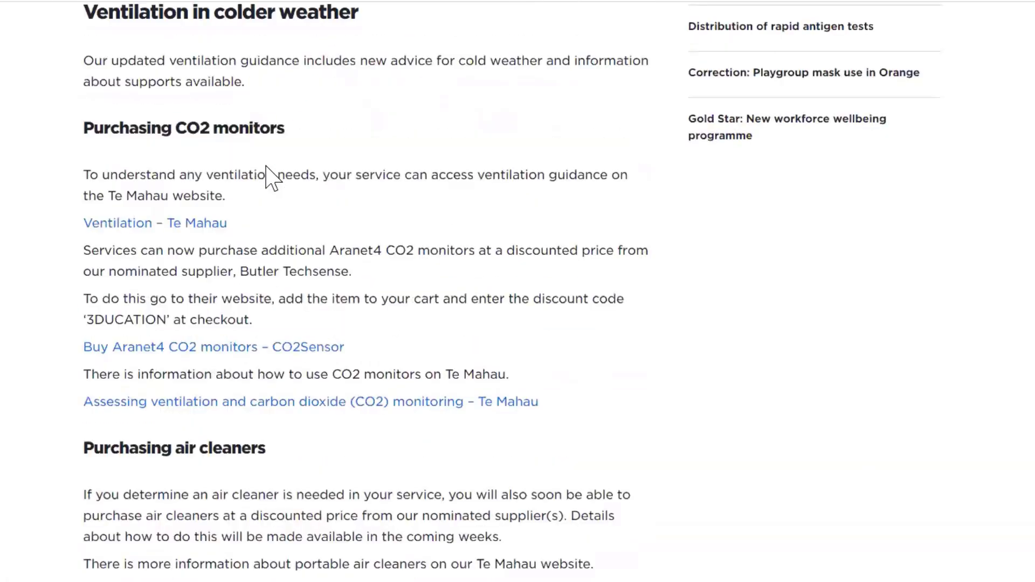
scroll(266, 175, up, 3)
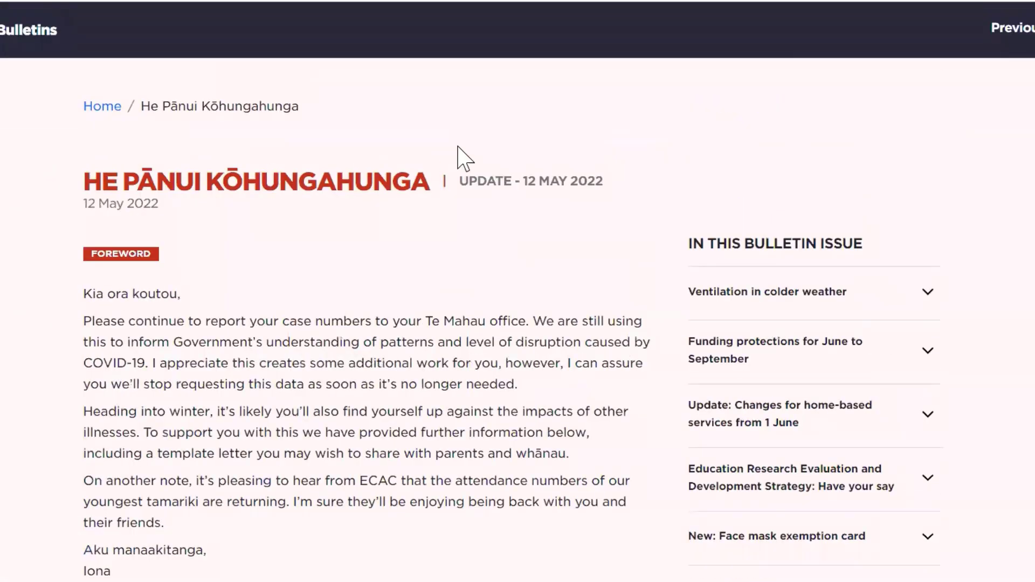
scroll(481, 321, down, 14)
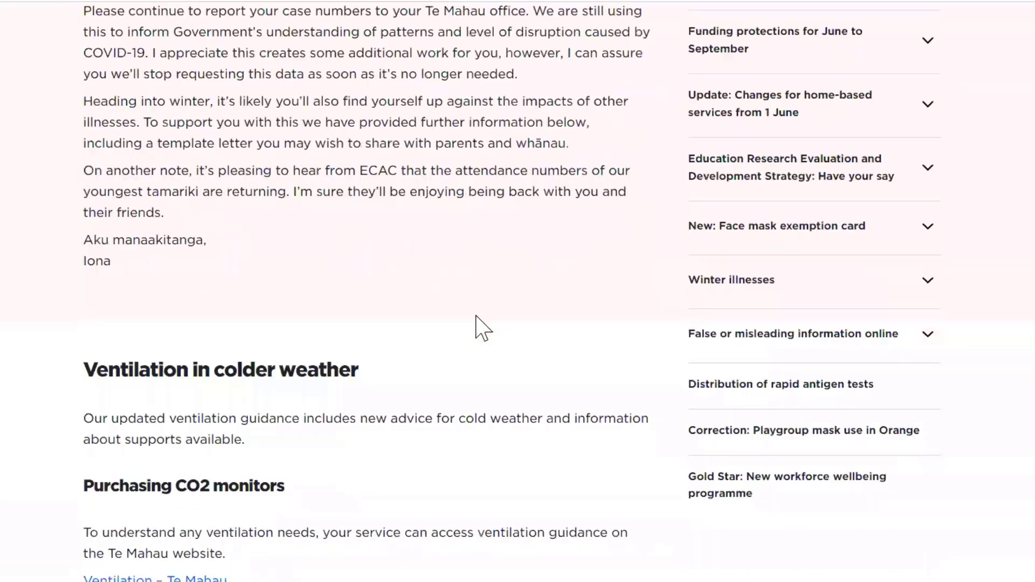
scroll(478, 326, down, 13)
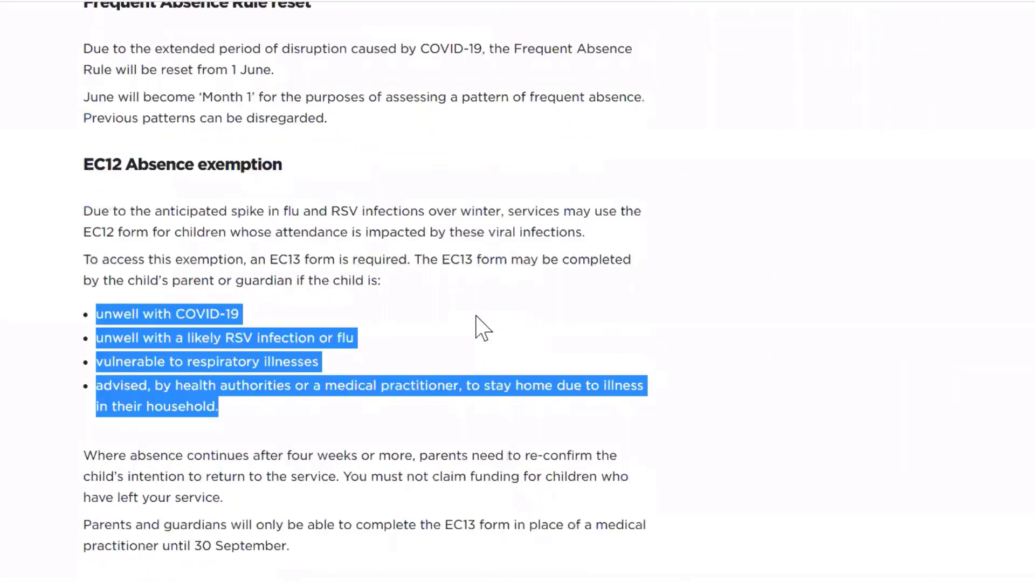
scroll(480, 327, up, 1)
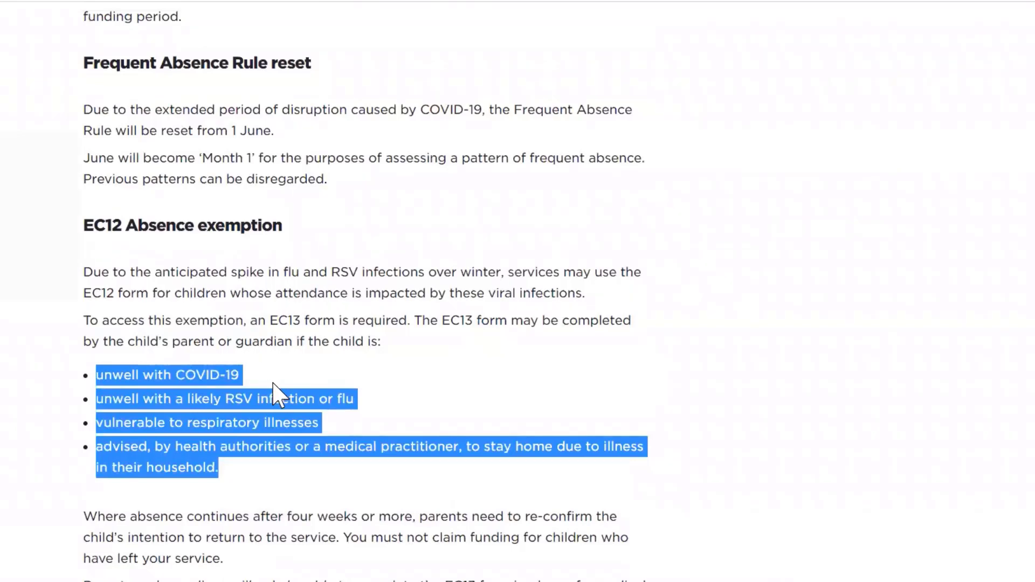
drag(241, 488, 83, 381)
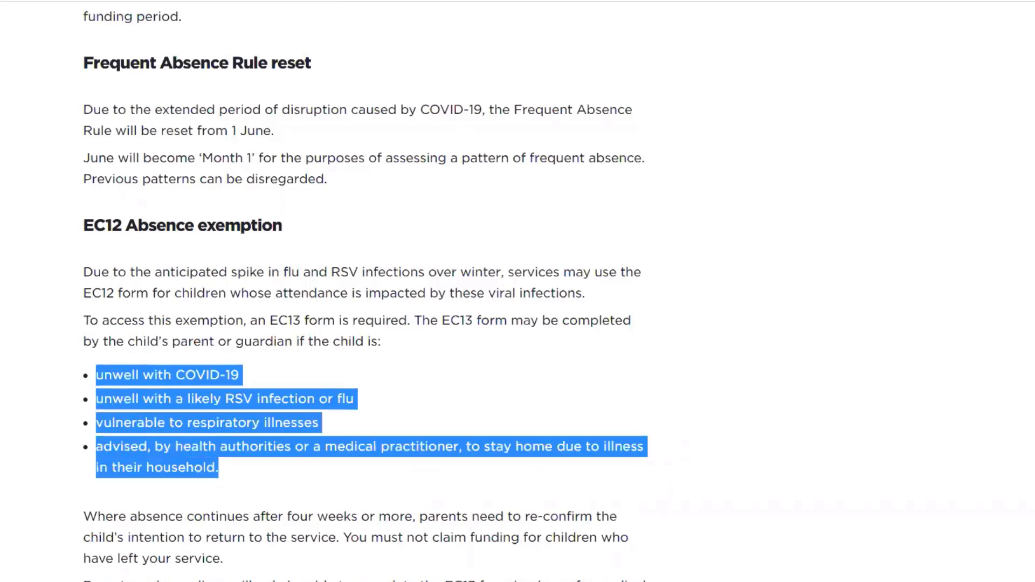